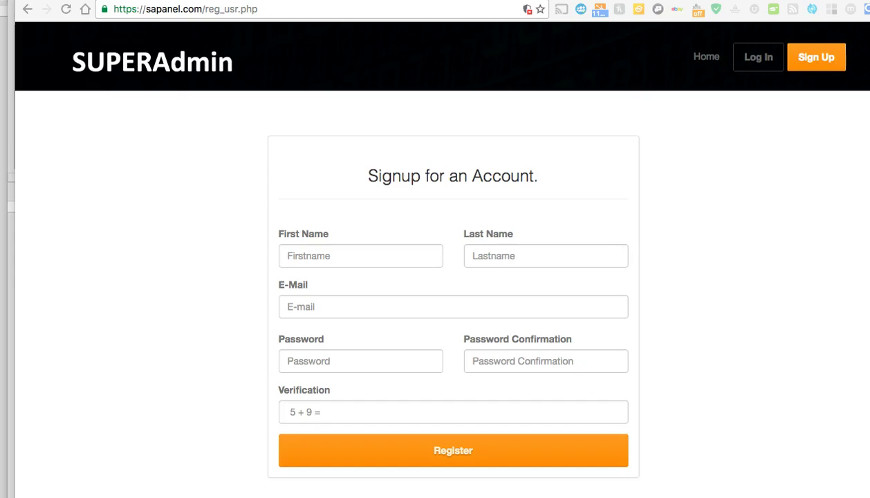
Enter the user's first name and last name in the signup form.
left_click(334, 256)
type("S")
key("BackSpace")
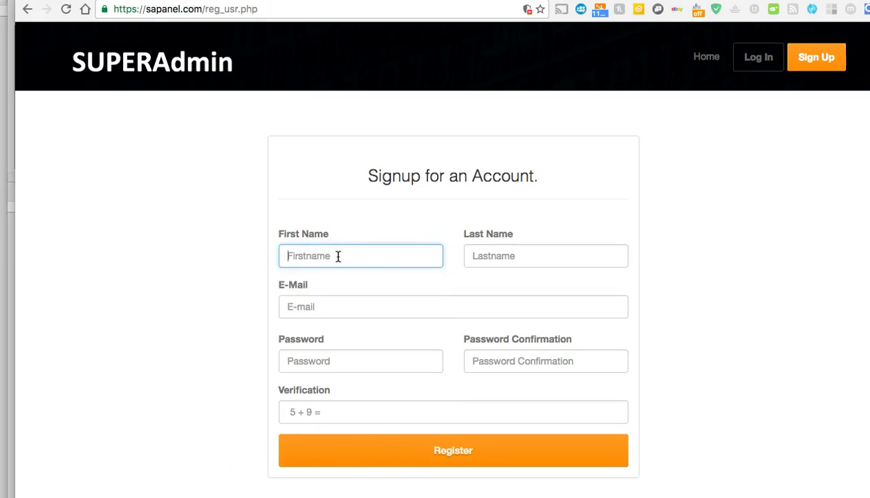
key("Tab")
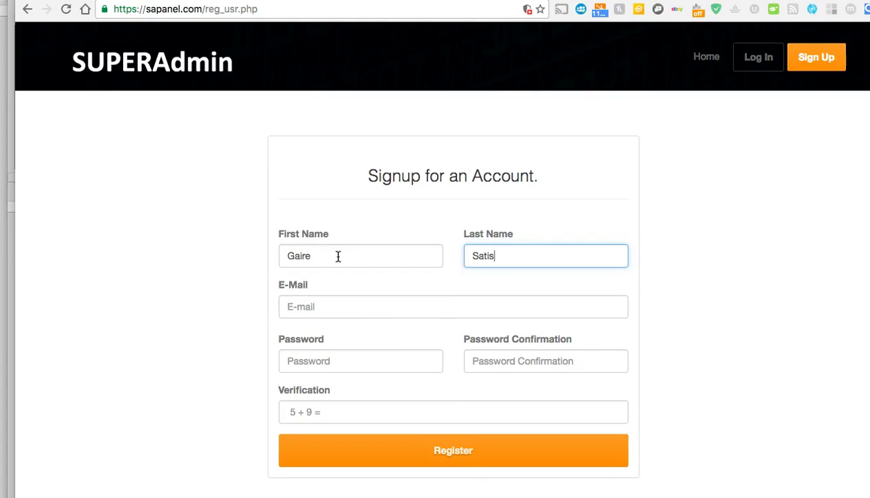
Fill the e-mail from a saved suggestion and enter the same password in both password fields.
key("Tab")
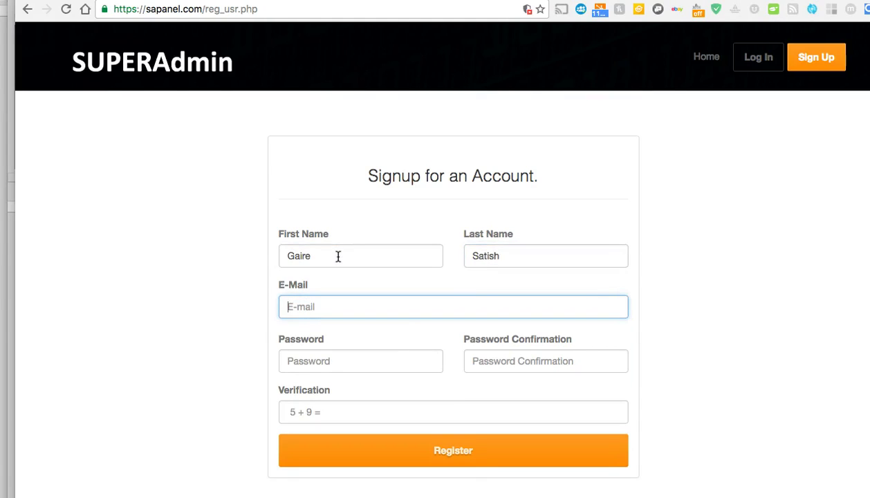
type("gaire")
key("Down")
key("Down")
key("BackSpace")
key("BackSpace")
key("BackSpace")
key("BackSpace")
key("BackSpace")
key("Return")
key("Tab")
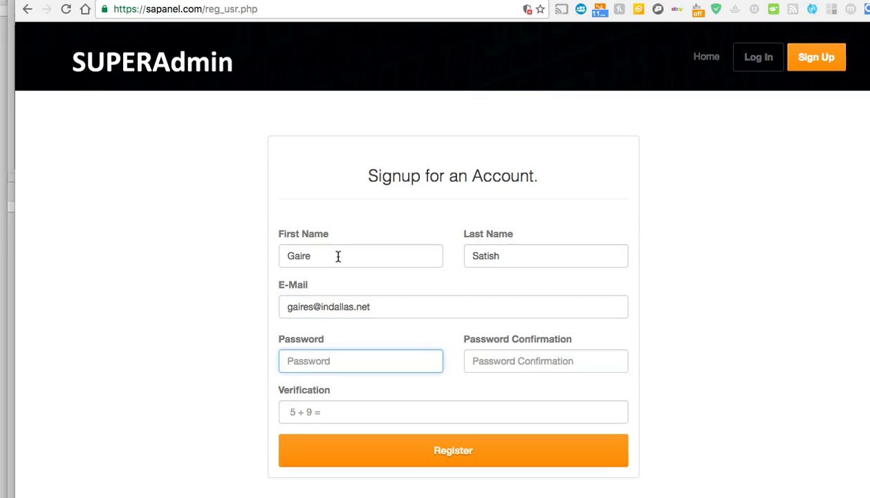
type("•••••")
key("Tab")
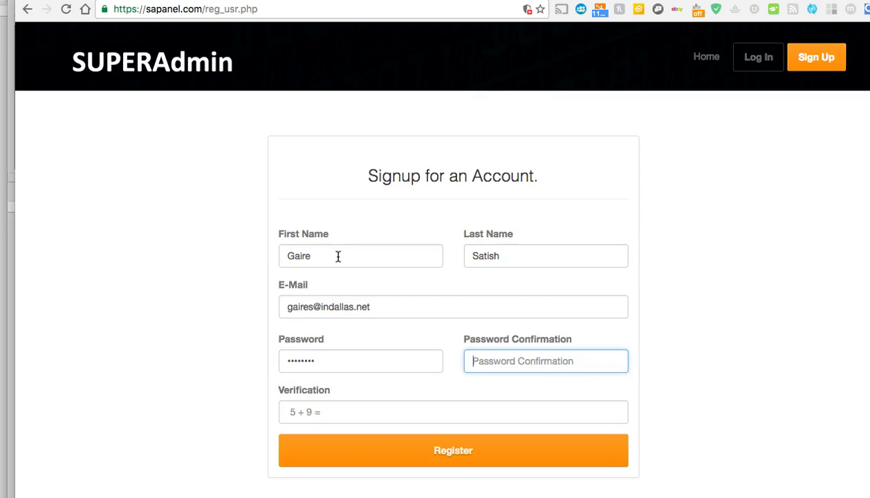
type("•••••")
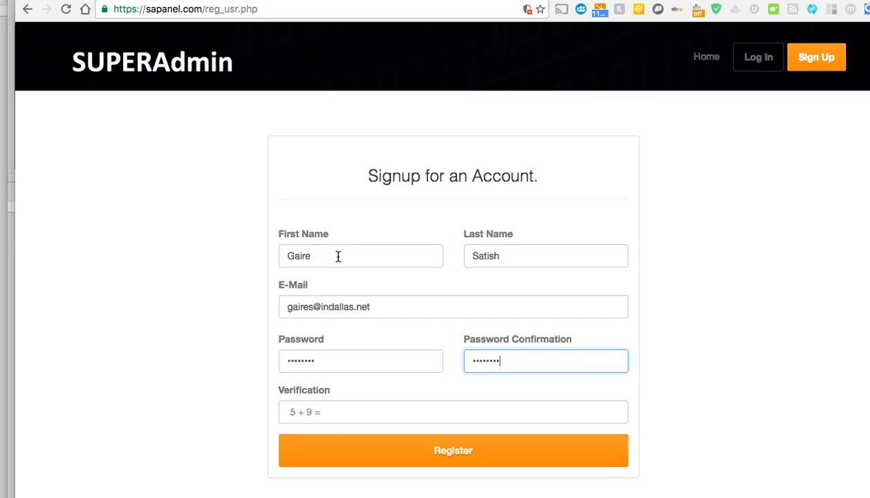
Answer the verification question with 14 and submit the registration.
left_click(307, 414)
left_click(311, 413)
type("14")
left_click(180, 311)
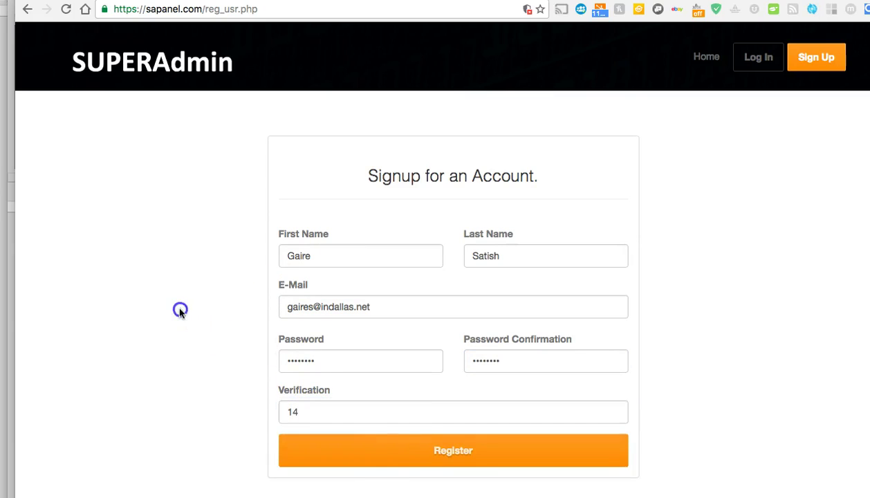
left_click(407, 453)
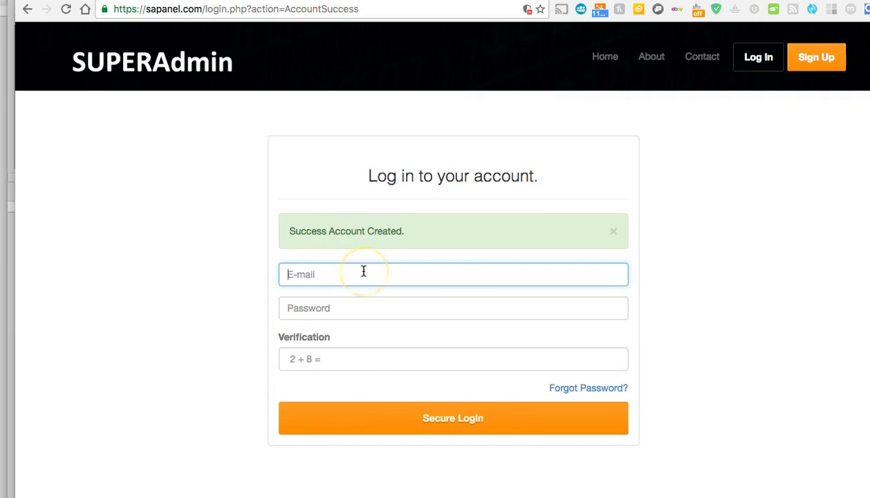
Sign in with the saved e-mail, the account password and verification answer 10.
key("Down")
key("Tab")
type("passw")
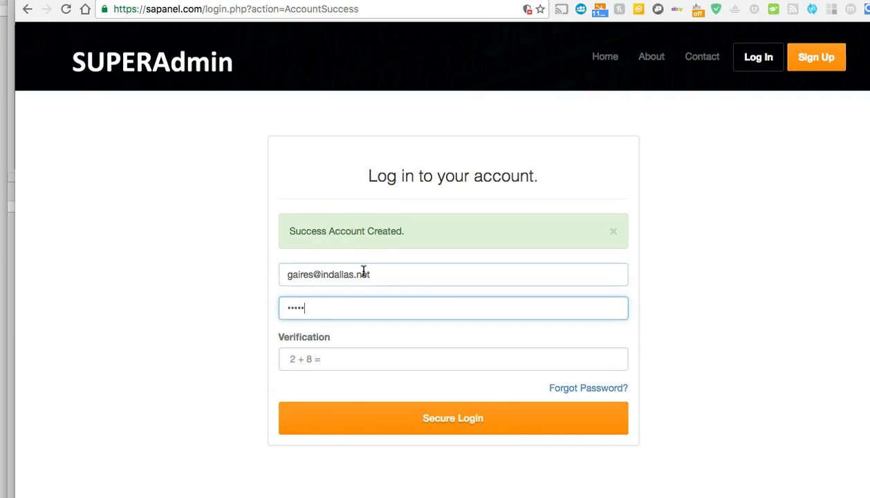
left_click(370, 363)
type("10")
left_click(165, 262)
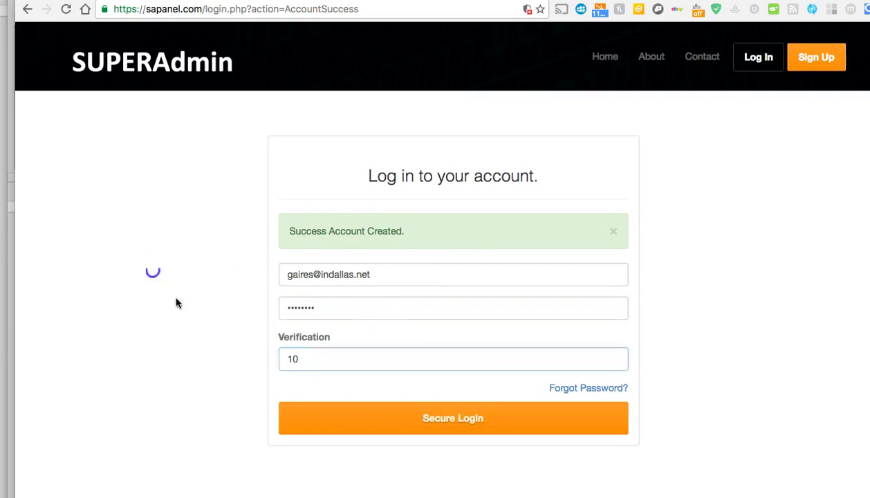
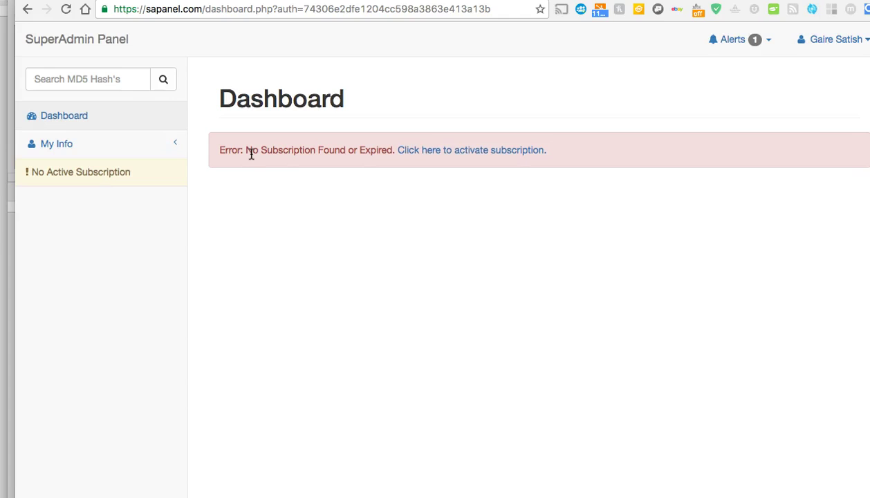
Order the $99.00/month Business Plan and continue through to the PayPal payment page.
left_click(470, 152)
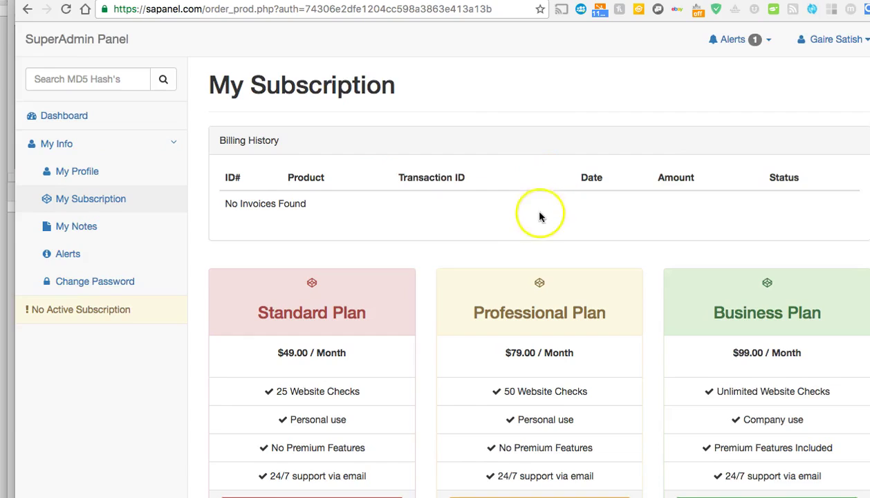
scroll(526, 213, "down", 2)
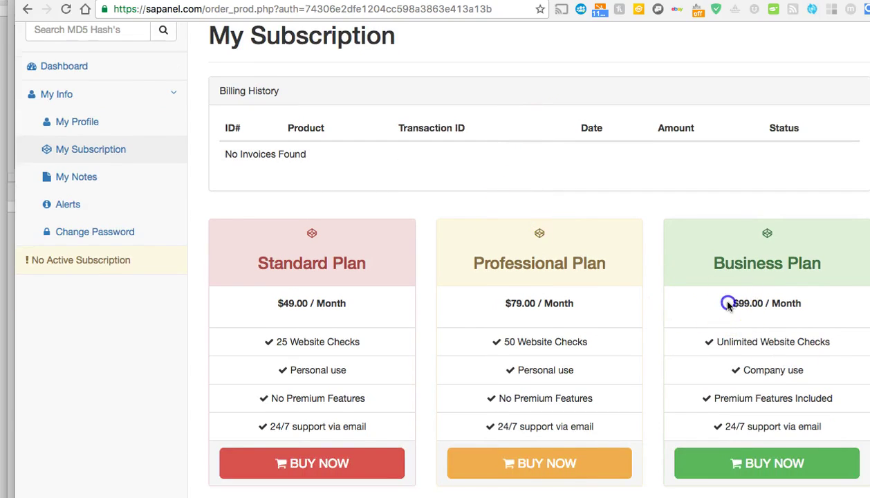
left_click_drag(727, 306, 809, 309)
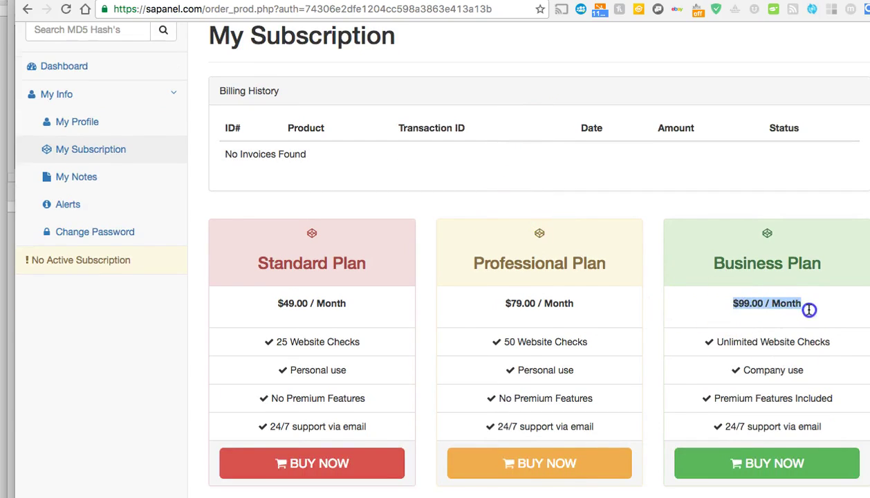
left_click(708, 202)
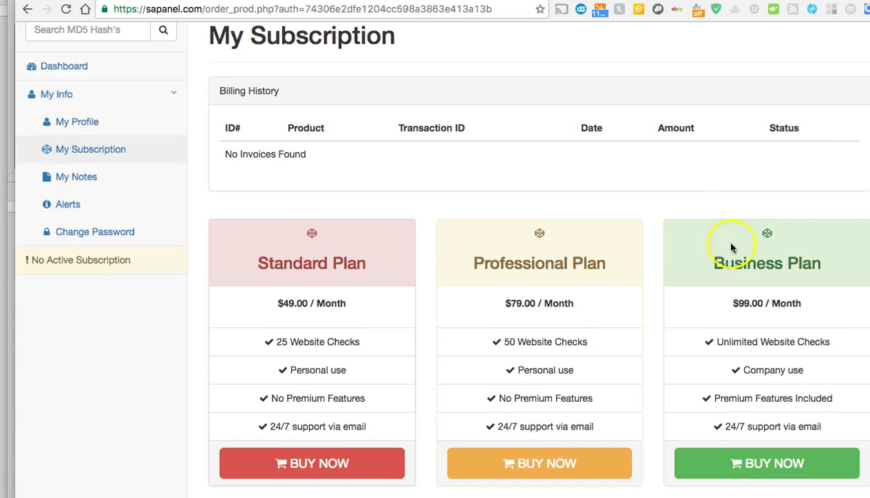
left_click(750, 468)
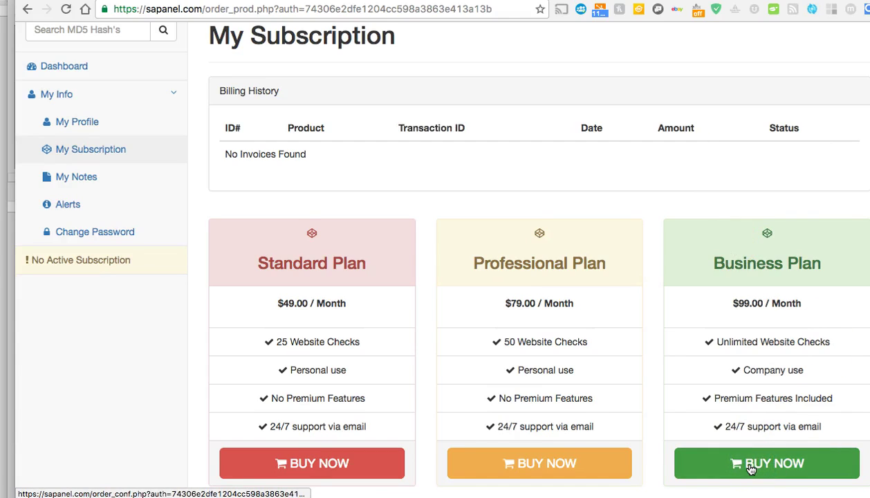
left_click(750, 467)
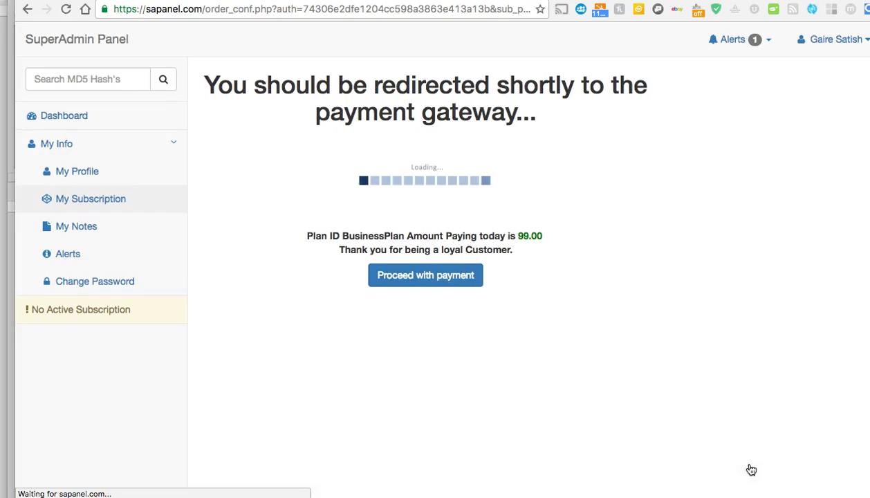
left_click(457, 280)
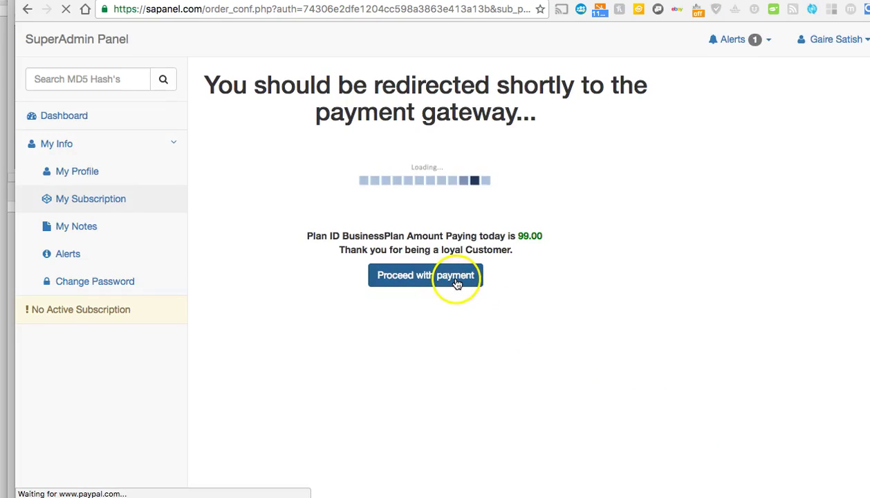
left_click(456, 284)
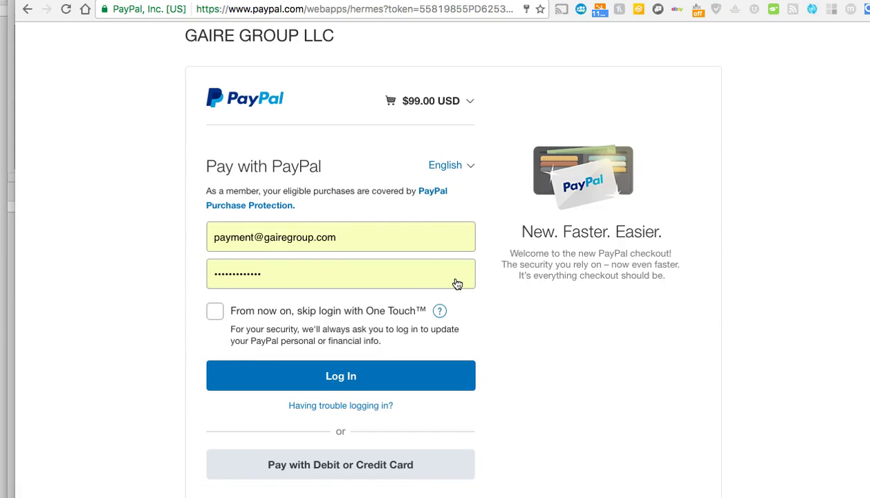
Cancel the PayPal payment and return to the GAIRE GROUP LLC site.
scroll(520, 315, "down", 1)
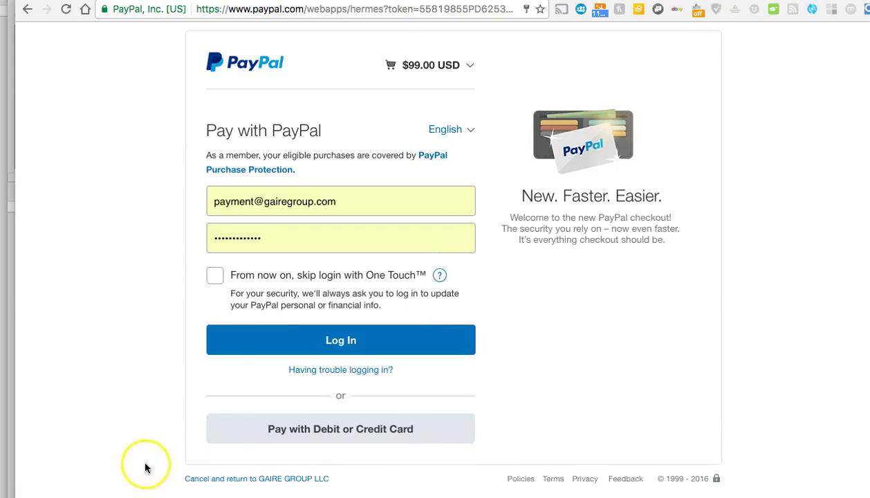
left_click(272, 479)
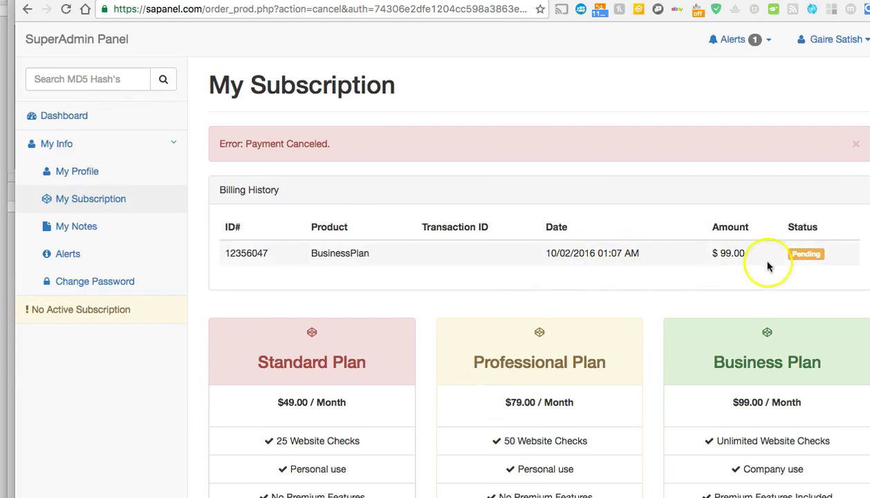
Reload My Subscription and highlight the Pending status of the $99.00 BusinessPlan billing entry.
double_click(801, 228)
left_click(799, 251)
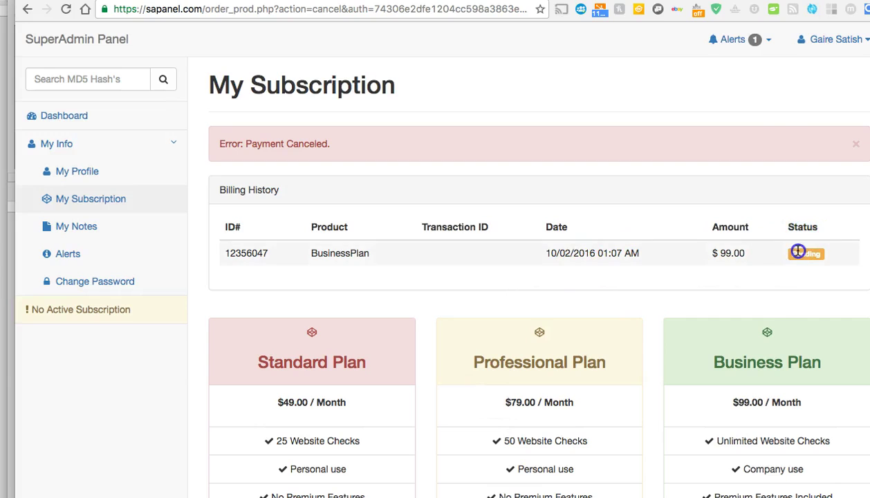
left_click(133, 195)
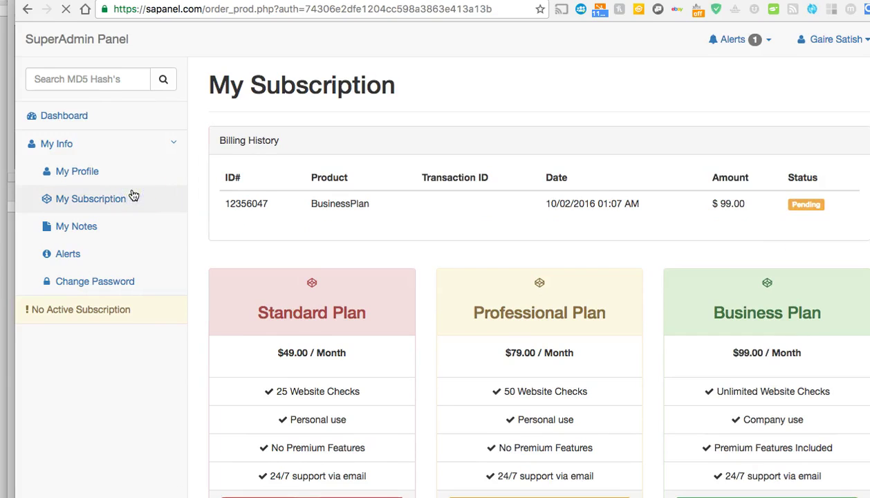
double_click(801, 205)
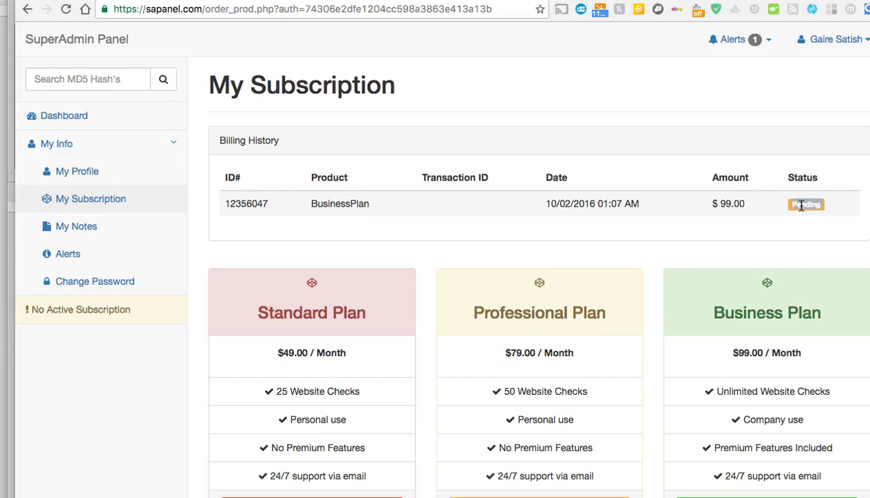
left_click(800, 204)
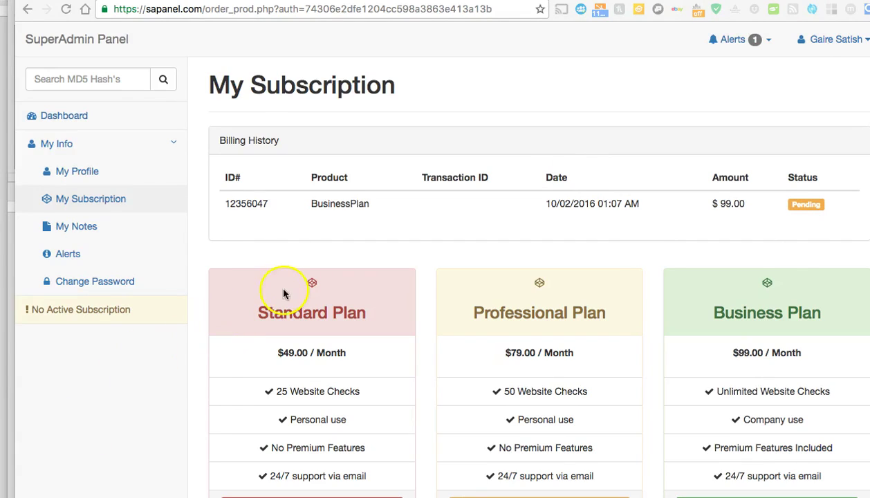
Refresh to show the Complete payment, Subscription Active, and the 02/27/2020 end date.
left_click(66, 10)
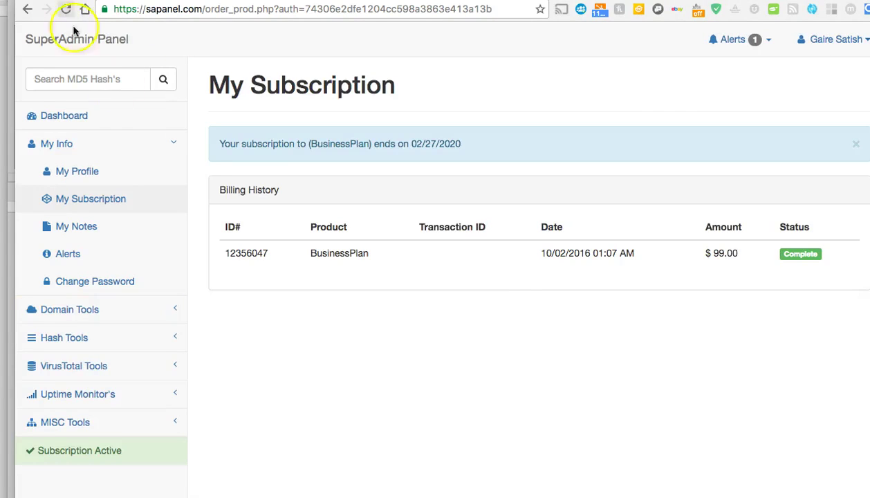
left_click(790, 253)
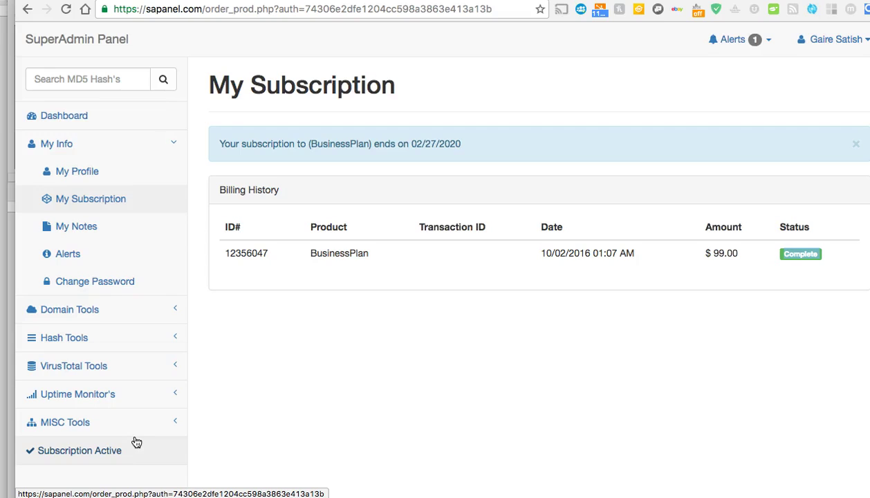
left_click(136, 442)
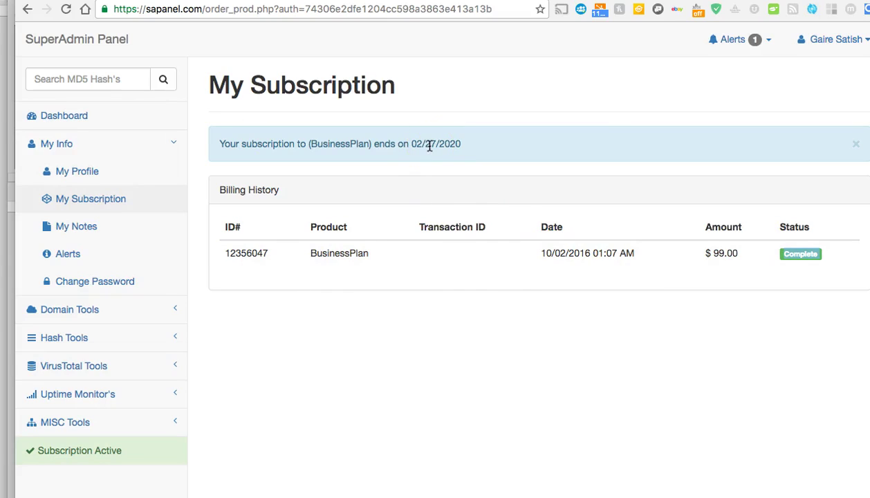
left_click_drag(410, 145, 473, 143)
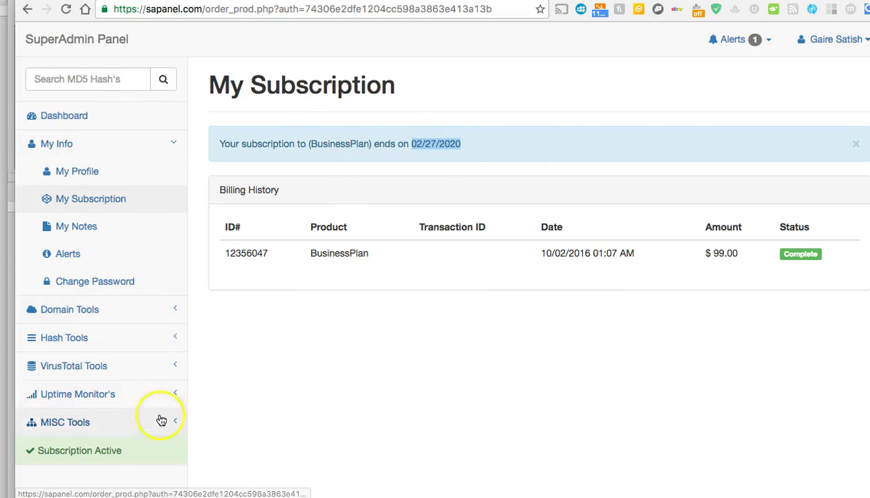
left_click(150, 150)
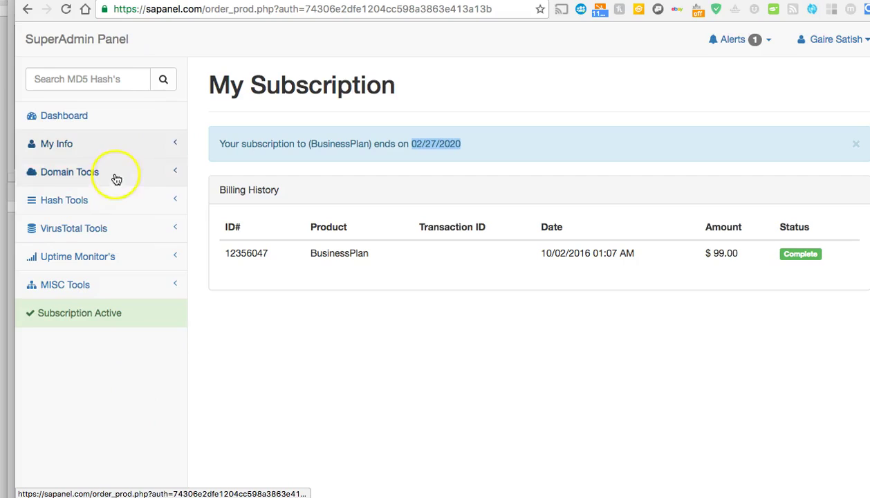
left_click(113, 146)
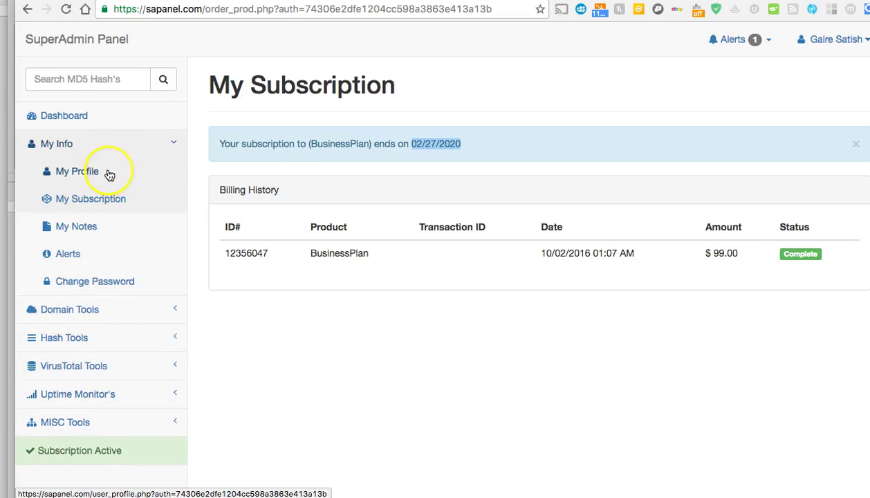
Browse the My Profile, My Subscription and My Notes pages under My Info.
left_click(109, 173)
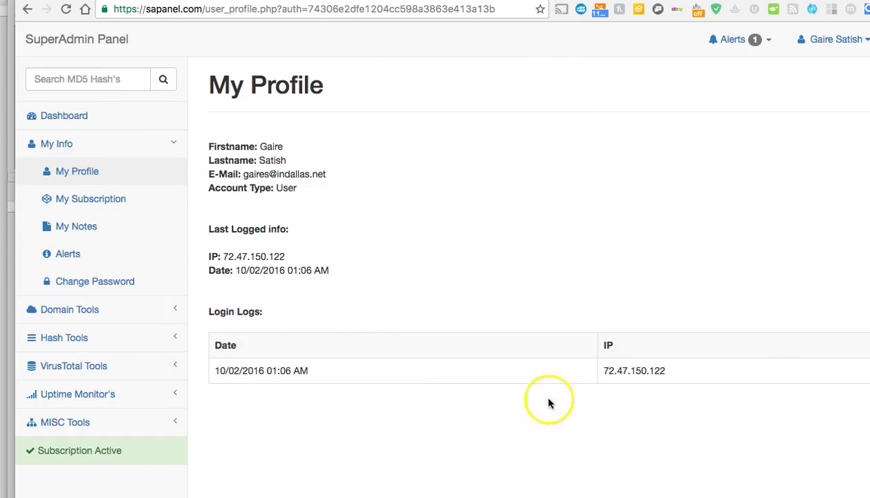
left_click(107, 206)
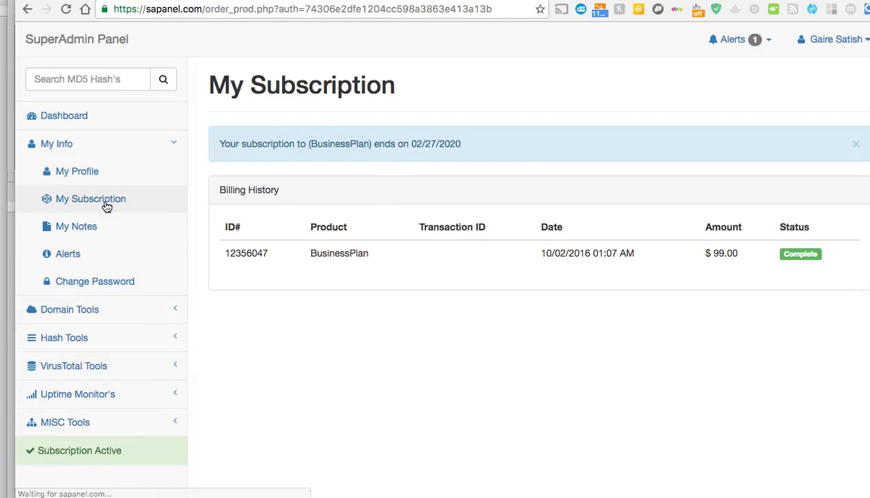
left_click(71, 228)
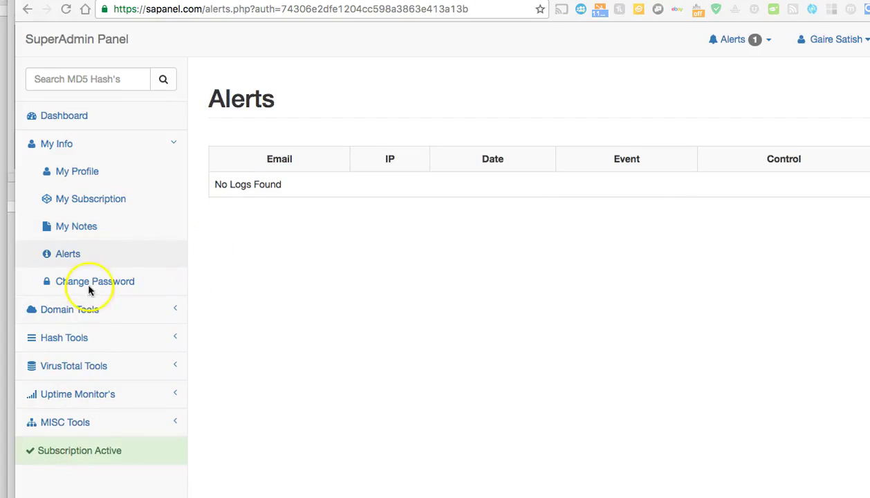
left_click(146, 145)
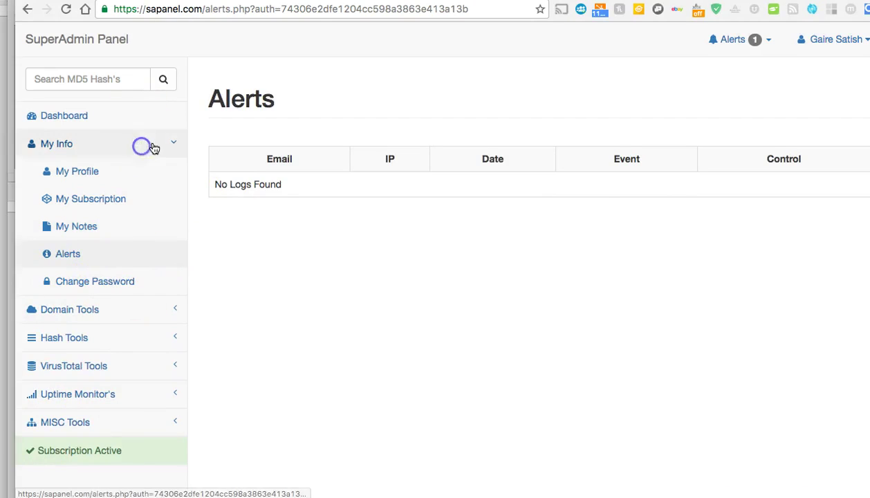
left_click(165, 169)
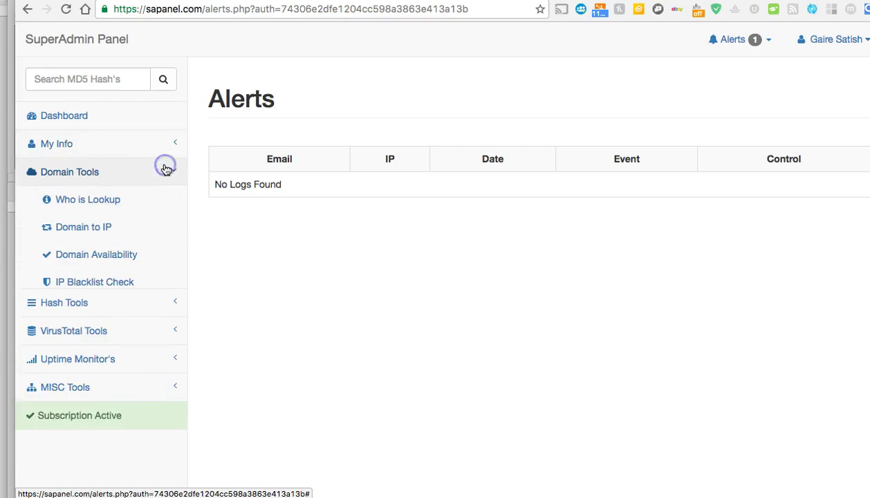
Run a WHOIS lookup on greatsteals.com and scroll through the registrar records.
left_click(99, 201)
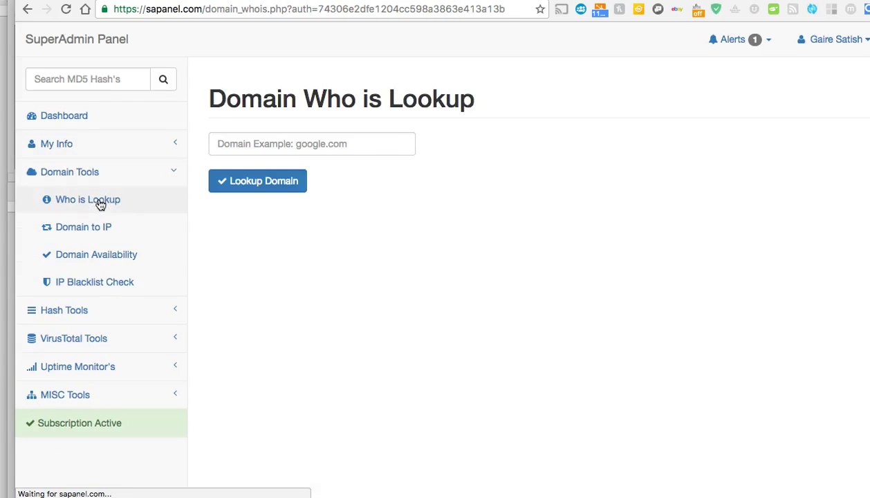
left_click(337, 141)
left_click(311, 165)
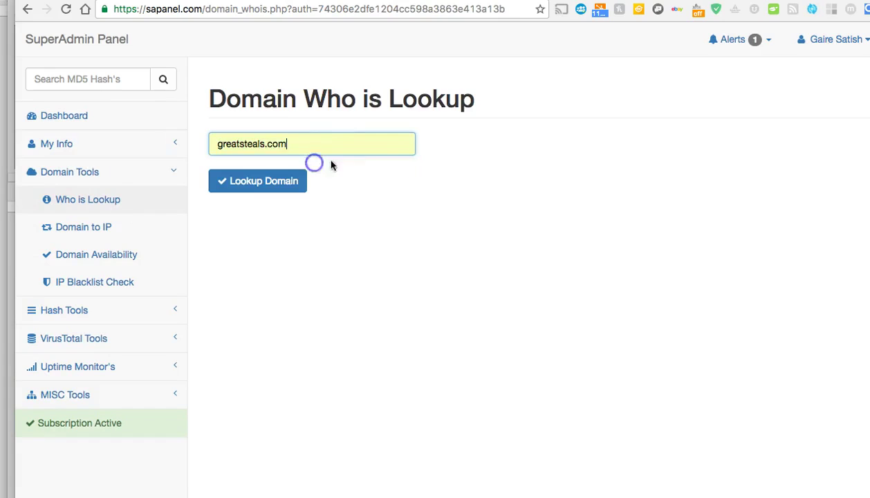
left_click(269, 182)
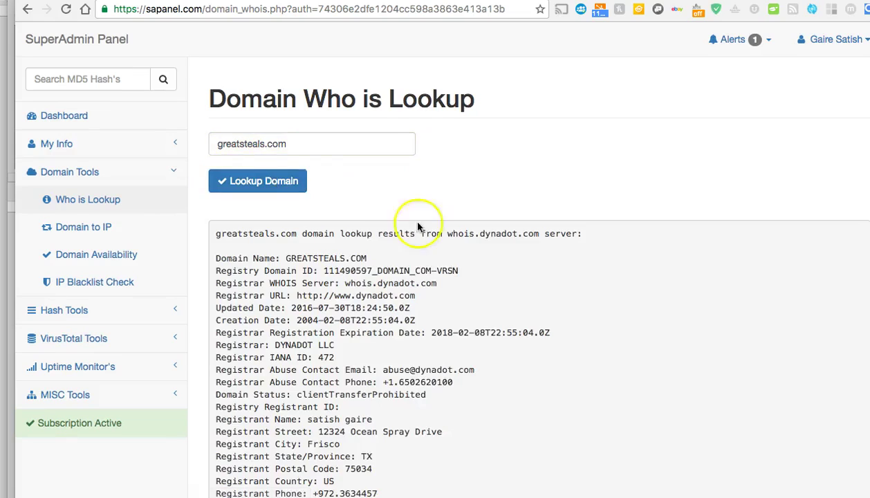
scroll(428, 226, "down", 5)
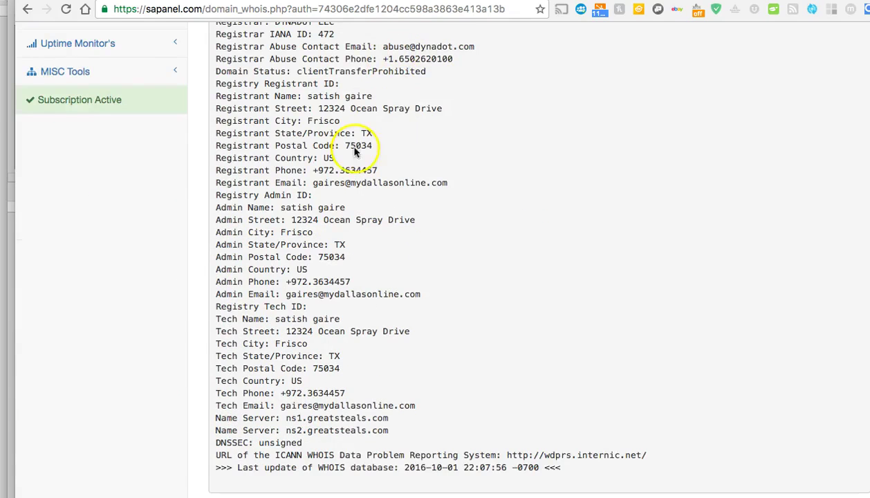
scroll(301, 280, "up", 5)
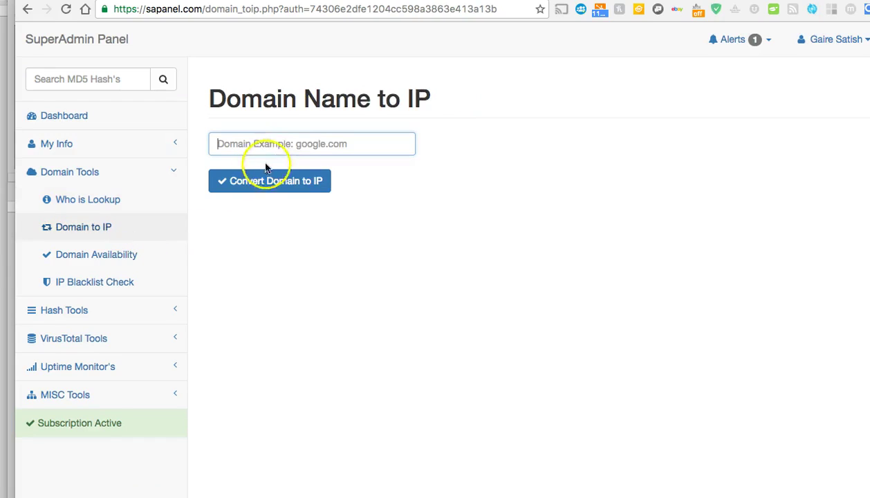
Resolve greatsteals.com to its IP address, 149.56.196.213.
left_click(284, 142)
left_click(291, 163)
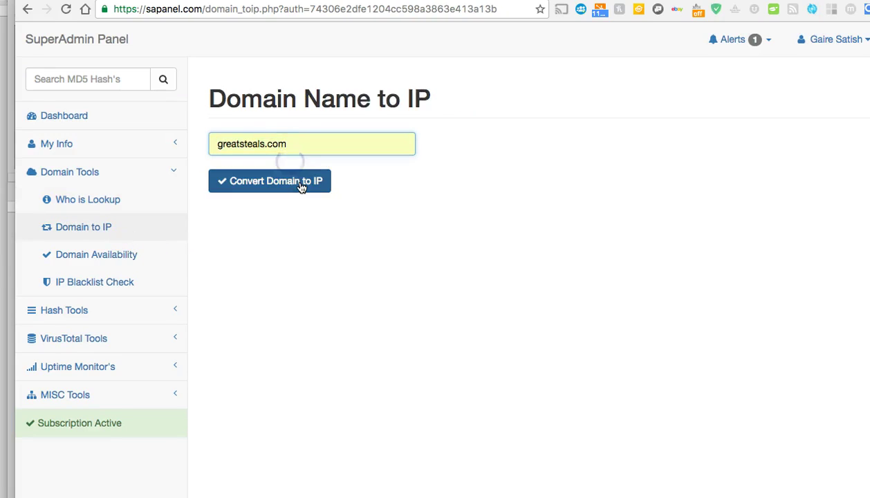
left_click(301, 186)
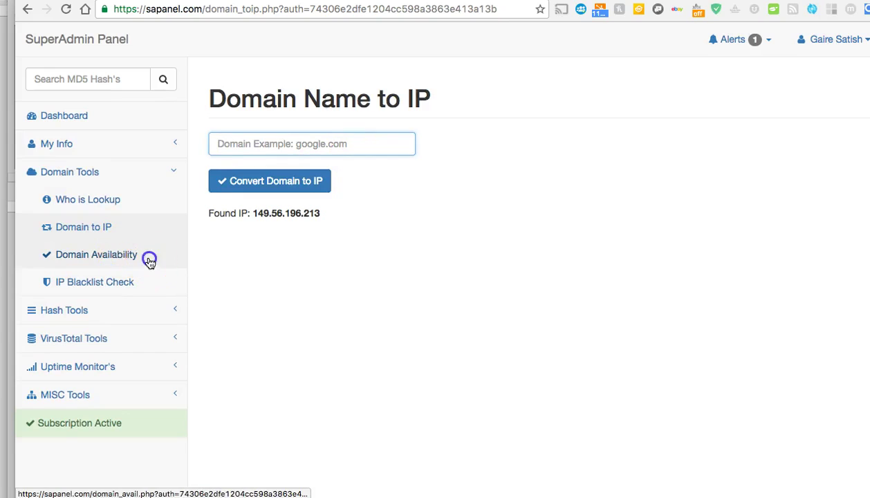
Check greatsteals.com in Domain Availability, confirming it is already registered.
left_click(150, 260)
left_click(301, 146)
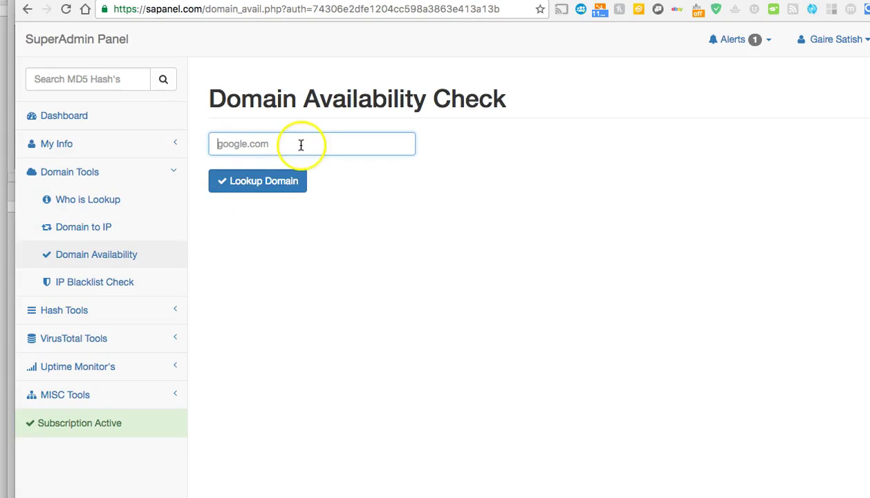
left_click(301, 145)
left_click(297, 163)
left_click(296, 177)
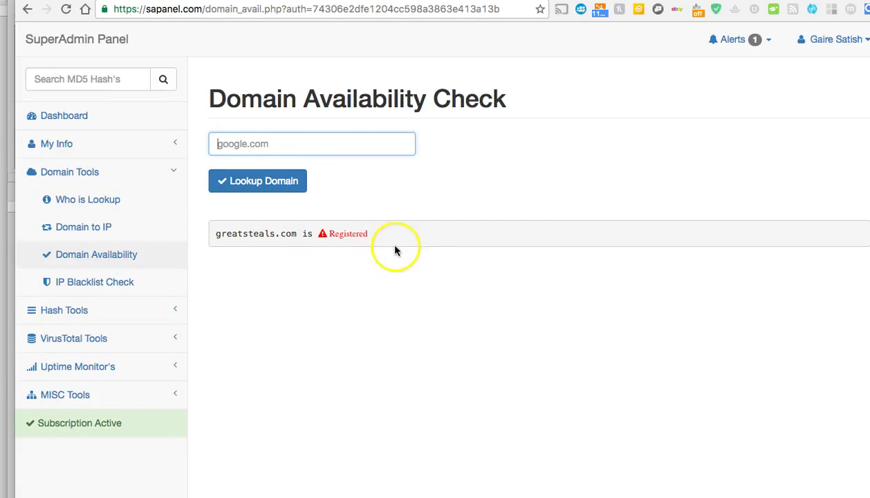
left_click(121, 285)
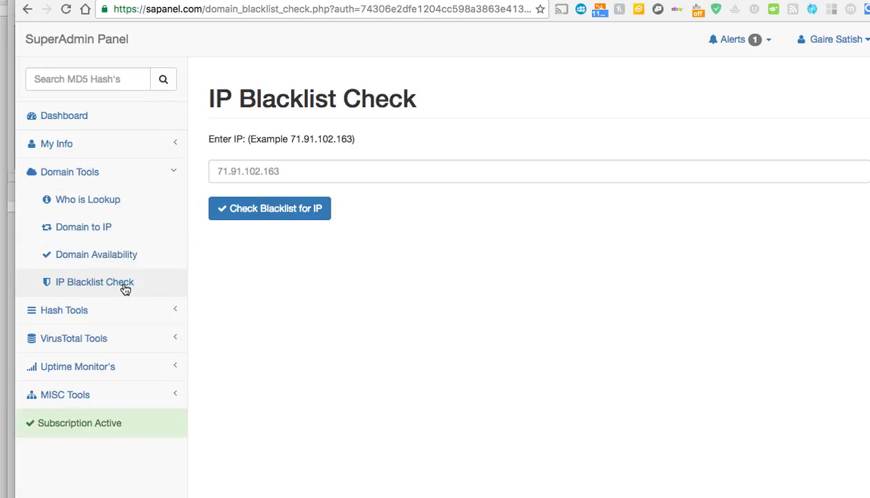
Blacklist-check IP 149.56.24.170 and review its listings on bl.csma.biz and dnsbl.ahbl.org.
left_click(225, 172)
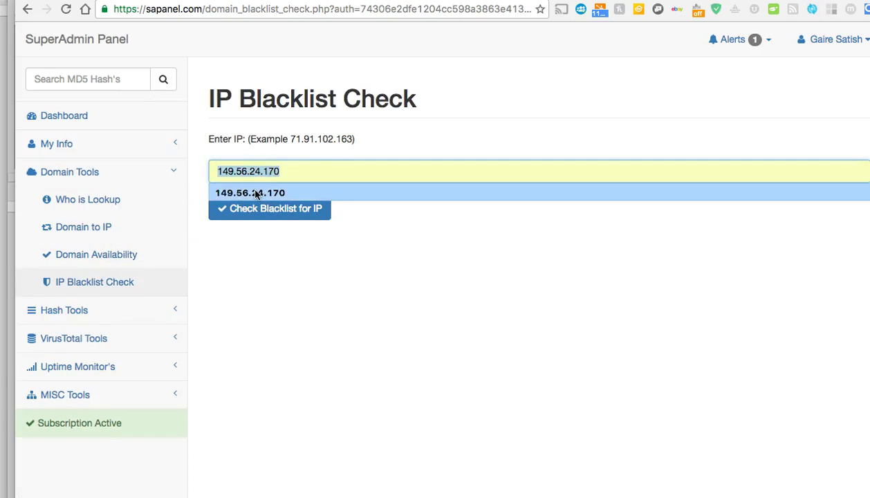
left_click(256, 194)
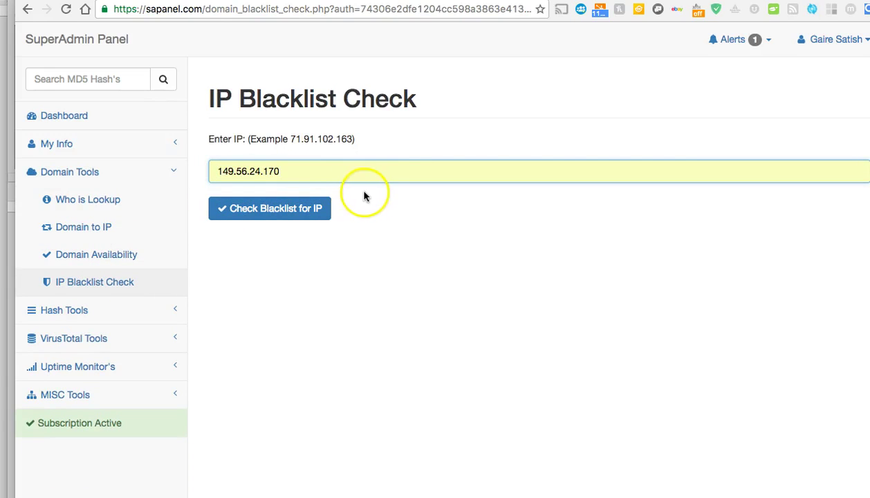
left_click(300, 211)
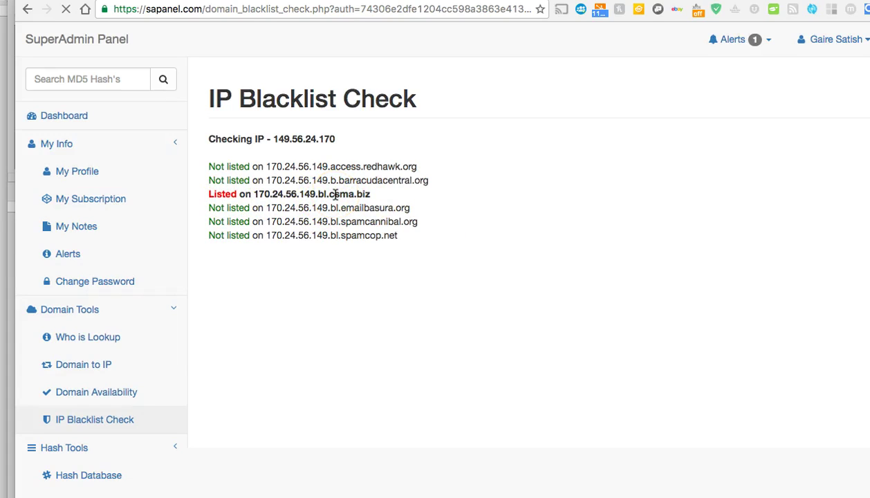
scroll(246, 253, "down", 7)
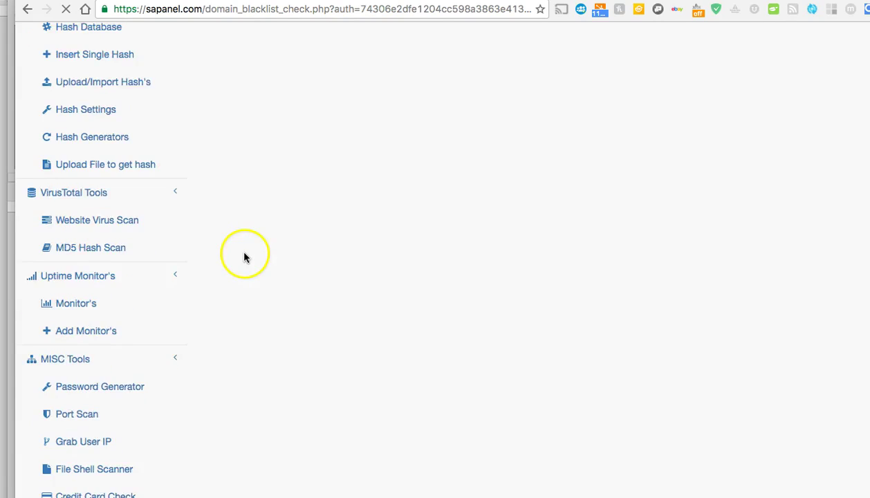
scroll(245, 255, "up", 4)
scroll(243, 258, "up", 3)
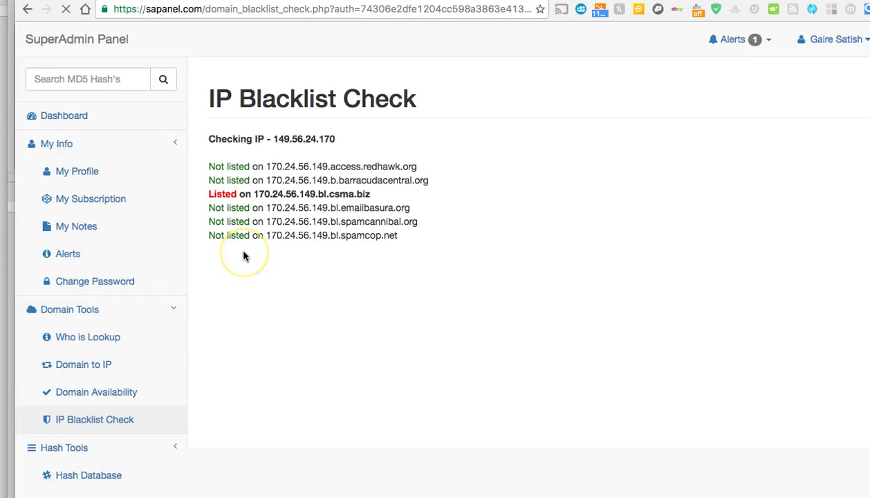
scroll(243, 253, "down", 7)
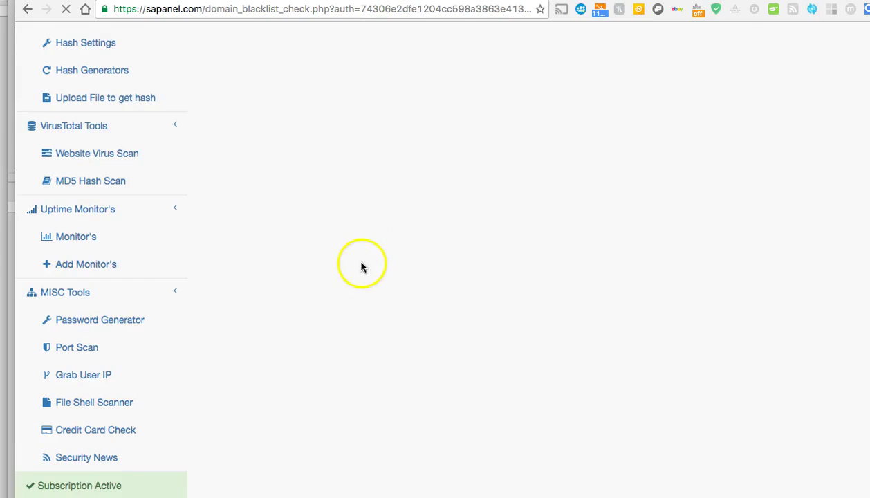
scroll(352, 266, "up", 7)
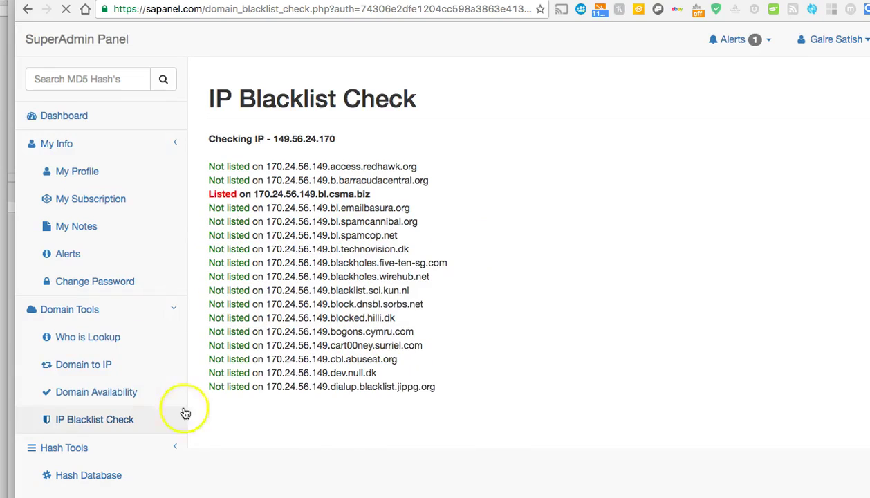
scroll(158, 304, "down", 3)
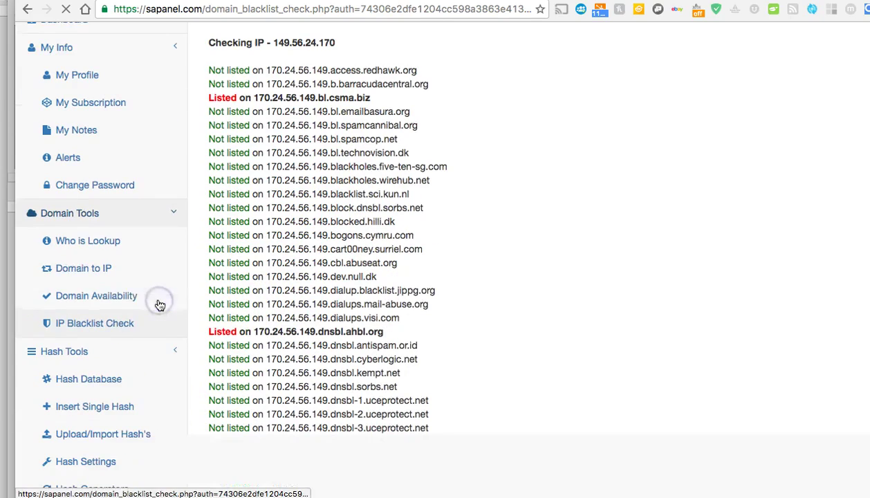
scroll(143, 363, "up", 3)
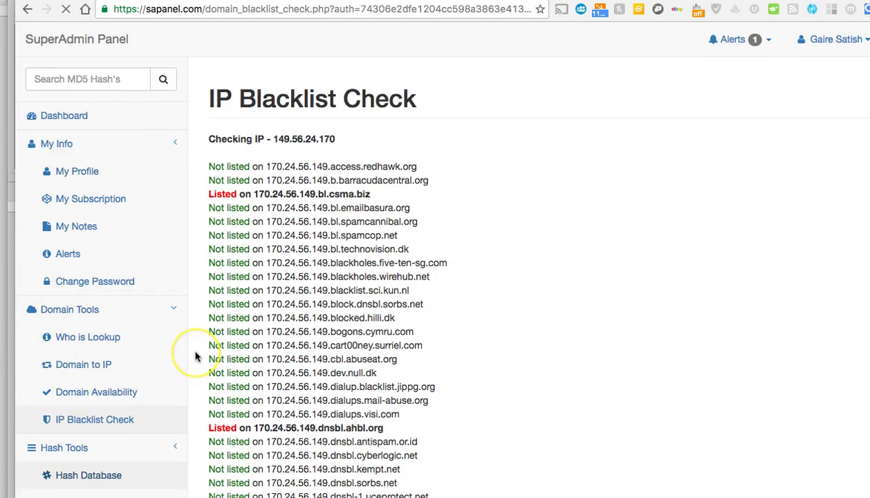
left_click(377, 181)
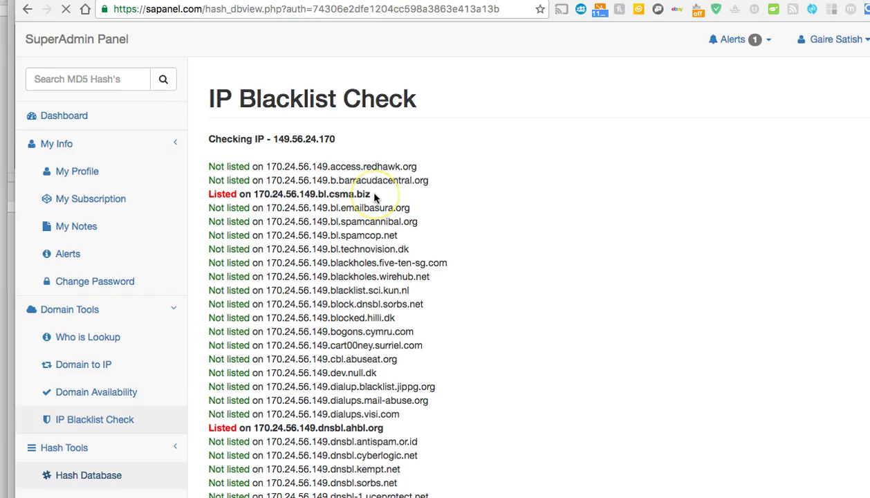
Browse the Hash Database, Insert Single Hash, Upload/Import Hash's and Hash Settings pages.
left_click(373, 154)
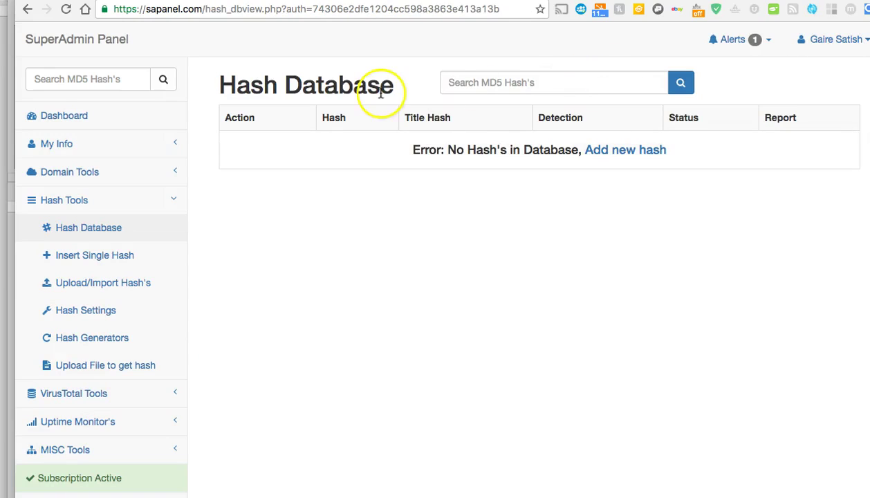
left_click(499, 81)
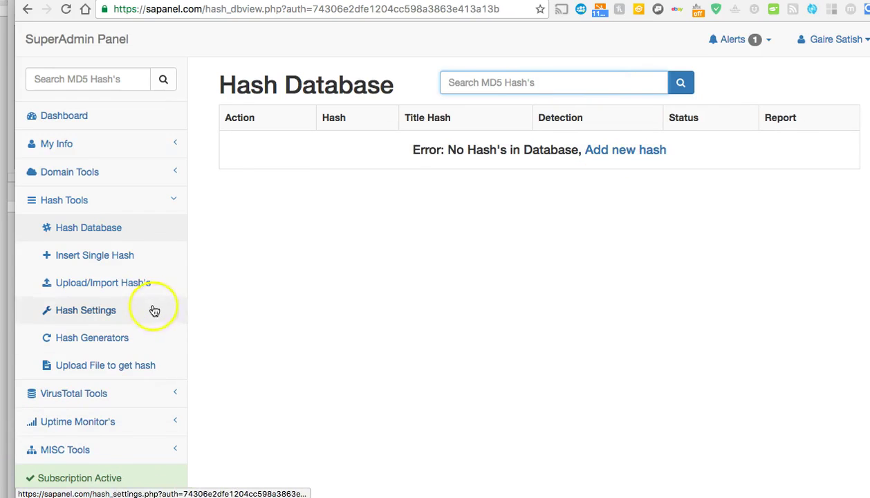
left_click(148, 257)
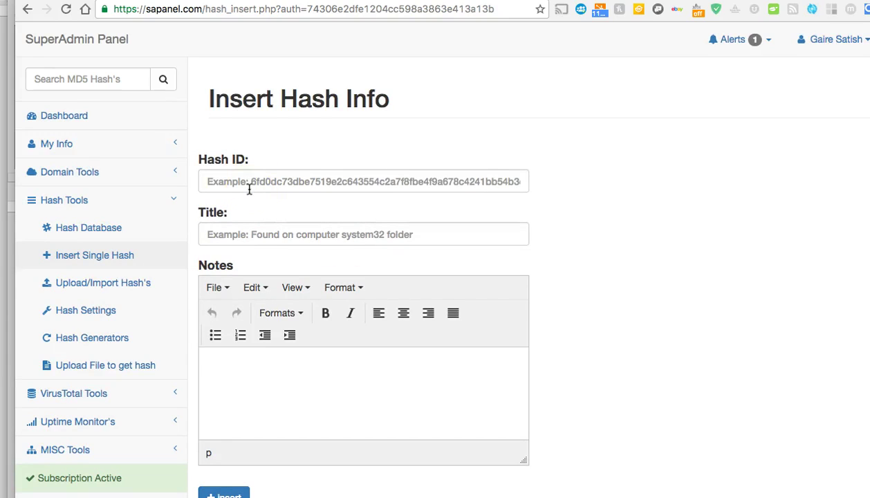
left_click(259, 189)
left_click(252, 179)
scroll(277, 414, "down", 1)
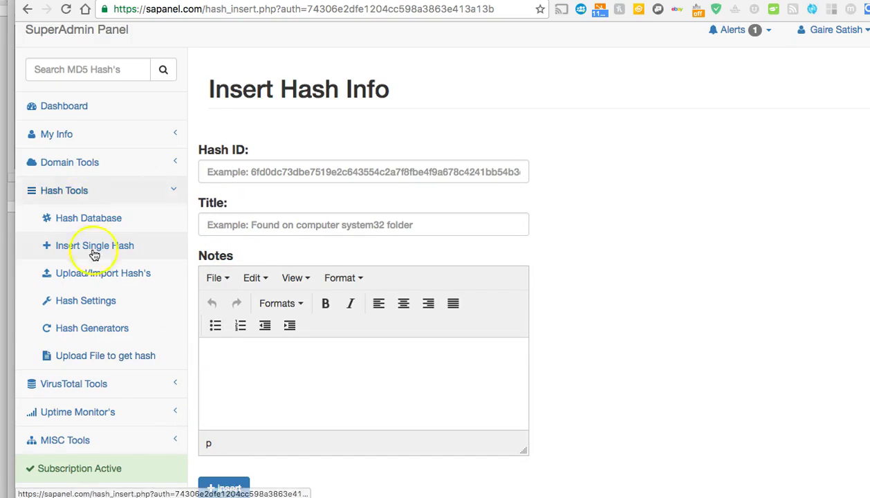
left_click(131, 274)
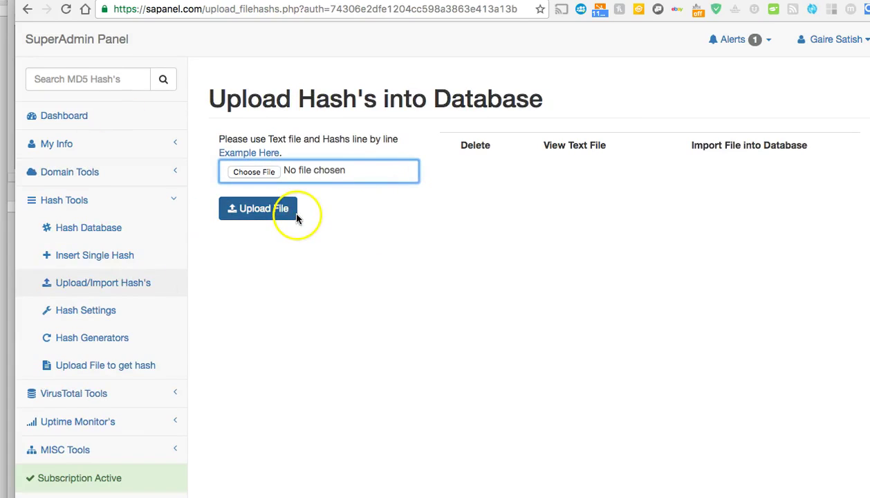
left_click(126, 315)
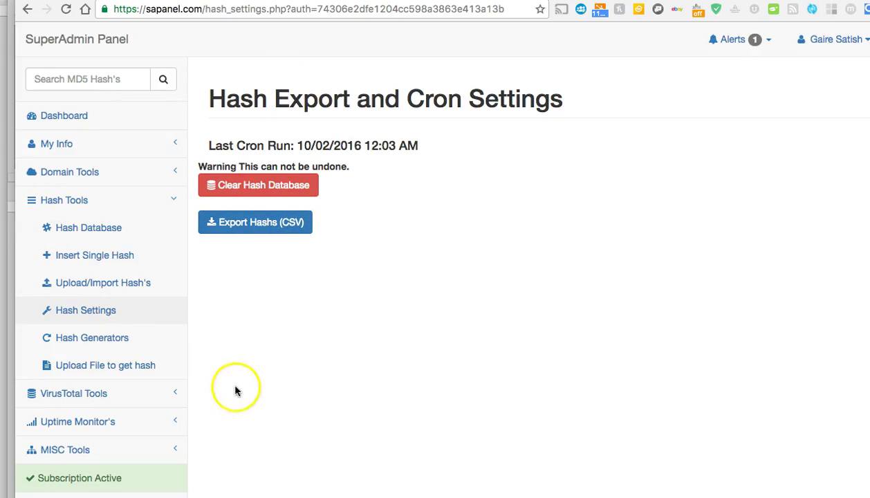
left_click(147, 337)
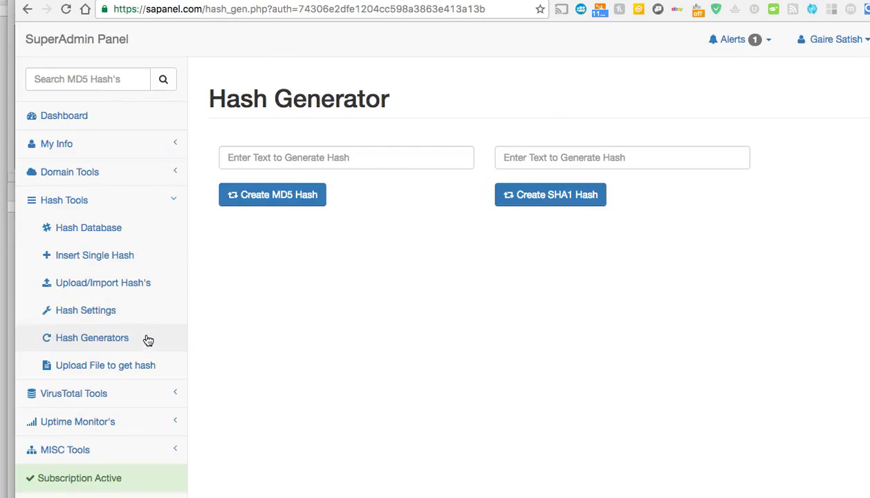
Generate an MD5 hash from the typed text 'ga'.
left_click(315, 158)
type("gaire")
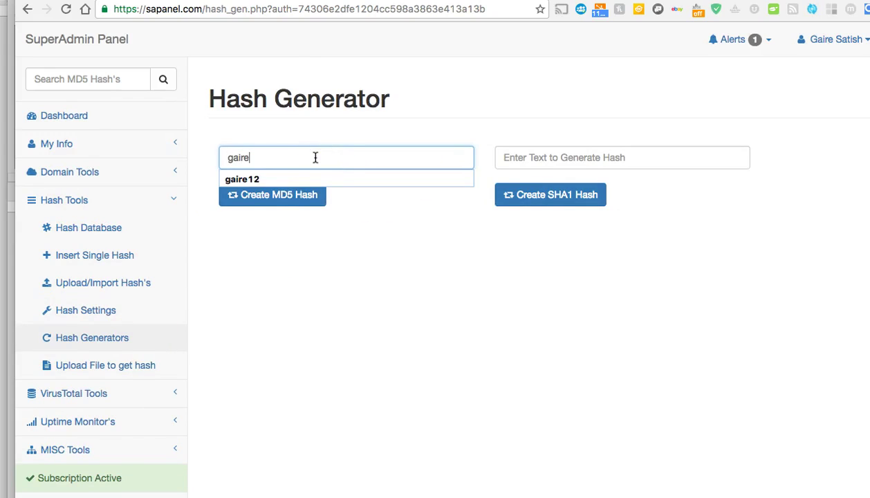
left_click(328, 135)
left_click(269, 202)
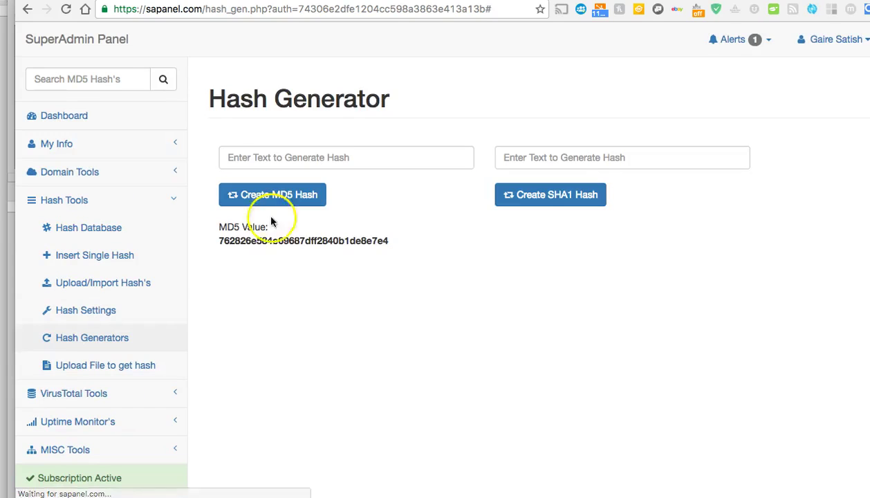
Copy the generated MD5 hash value and go to the empty Hash Database.
double_click(282, 243)
right_click(282, 243)
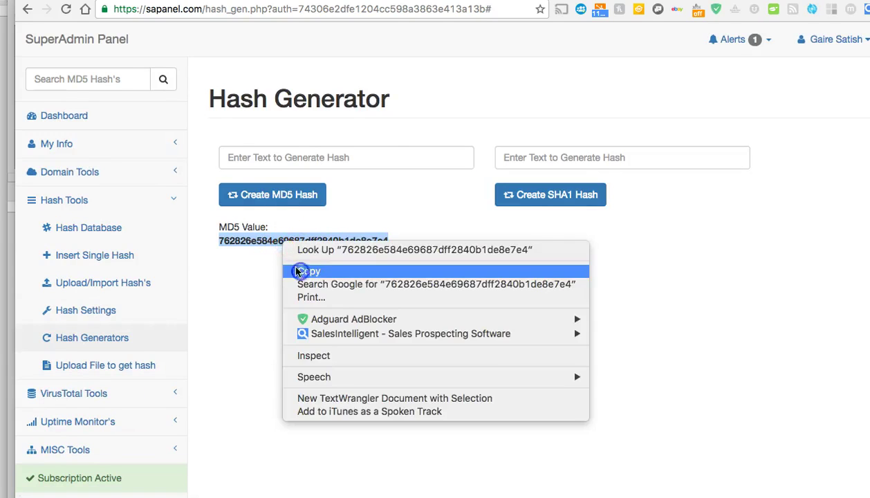
left_click(298, 271)
left_click(98, 228)
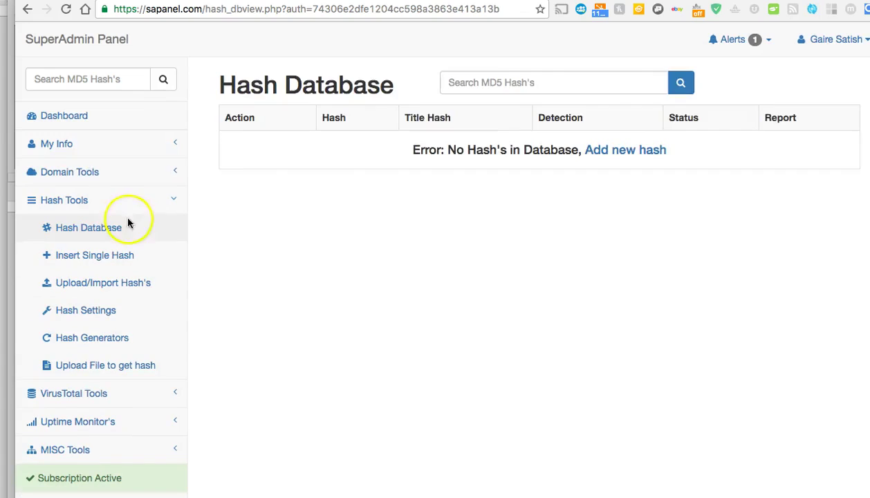
Add the copied MD5 hash titled 'mypass' with note 'pass', then view it in Hash Database.
left_click(616, 155)
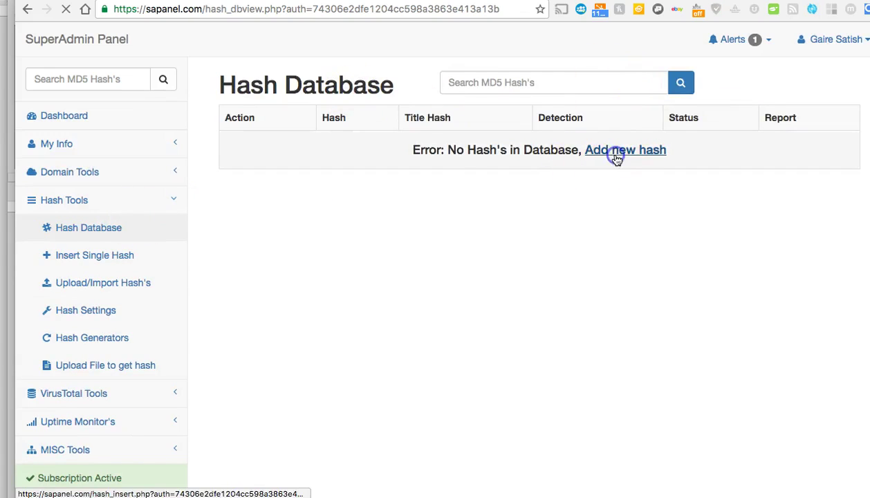
left_click(285, 180)
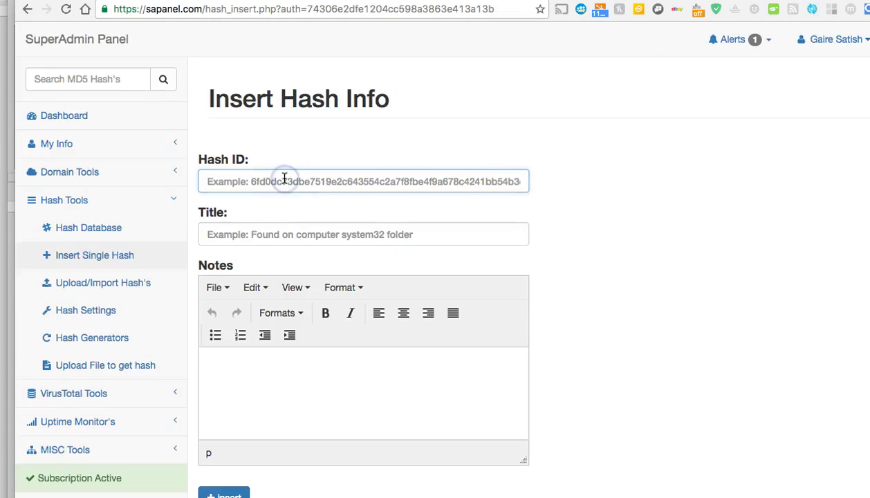
key("super+v")
key("Tab")
type("m")
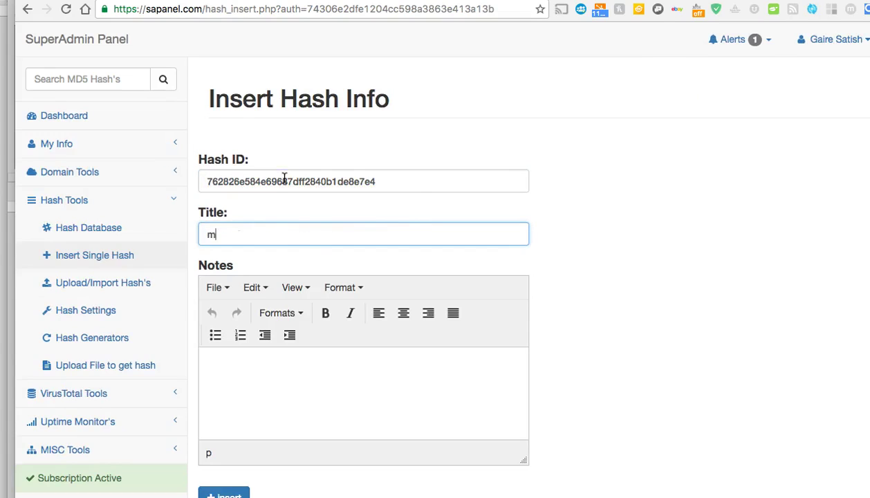
left_click(277, 383)
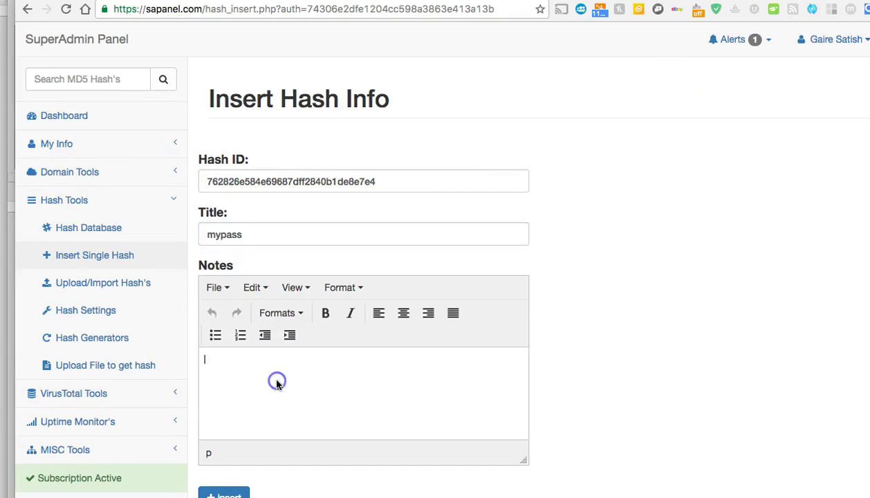
type("pass")
scroll(291, 394, "down", 1)
left_click(228, 486)
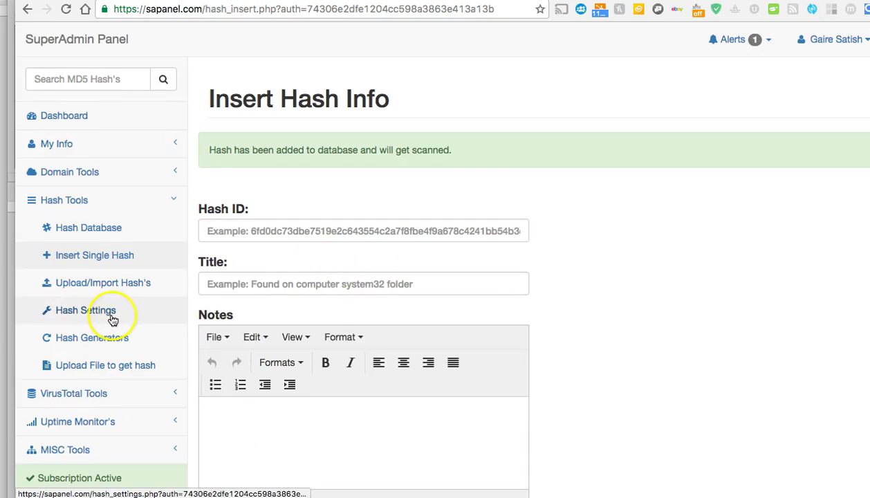
left_click(100, 239)
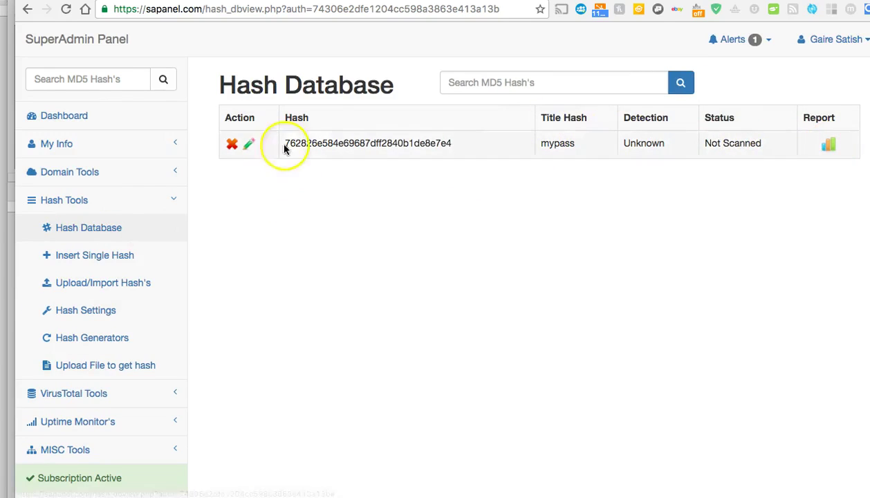
left_click(828, 146)
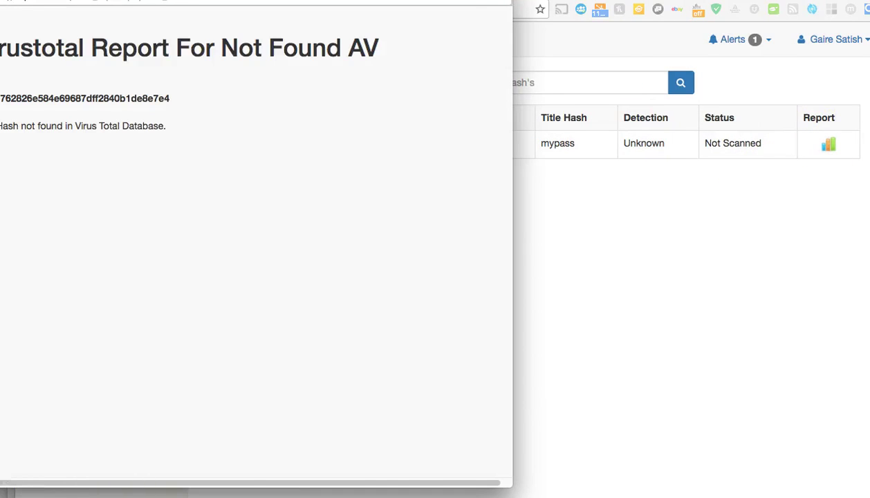
key("super+w")
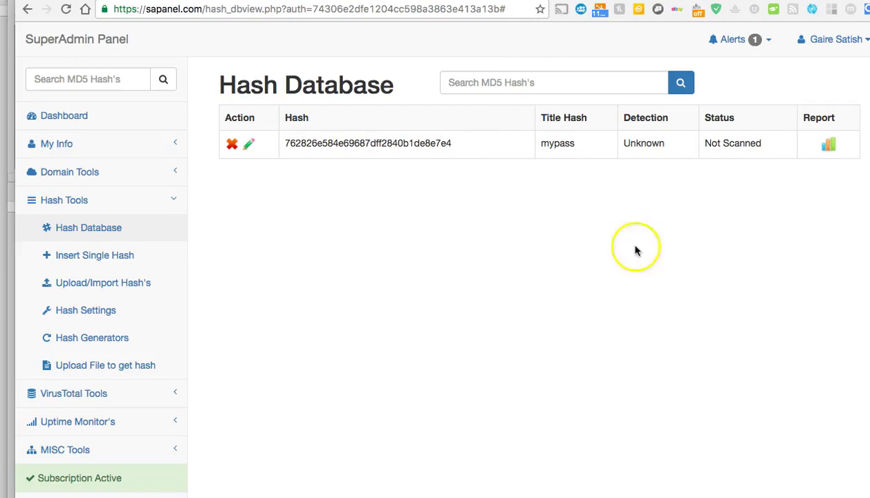
left_click(832, 148)
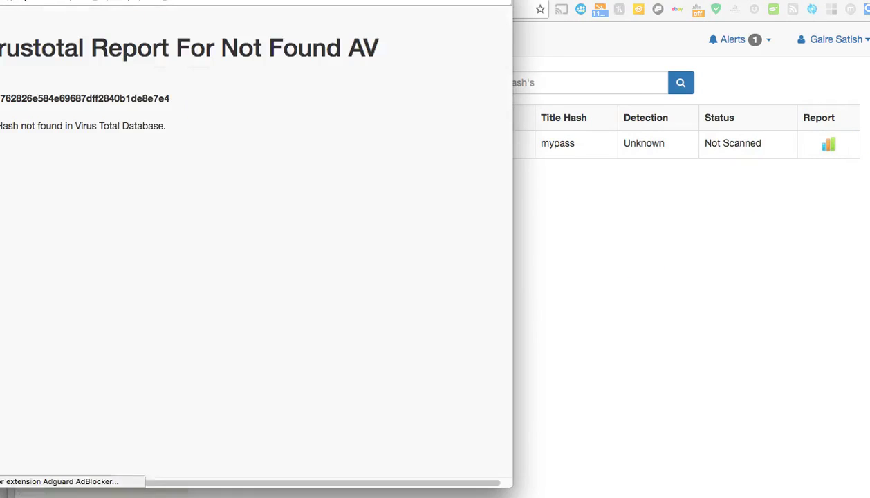
key("super+w")
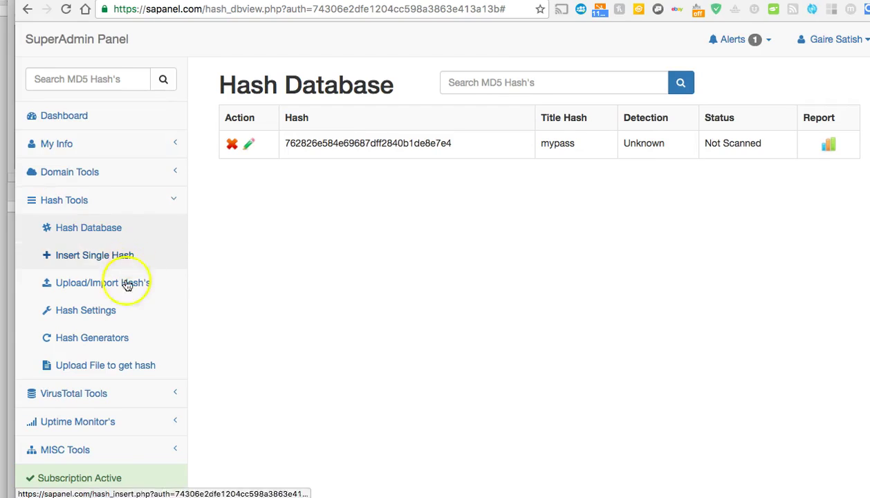
Visit the Upload File to get hash page, then move to VirusTotal's Website Virus Scan tool.
left_click(132, 367)
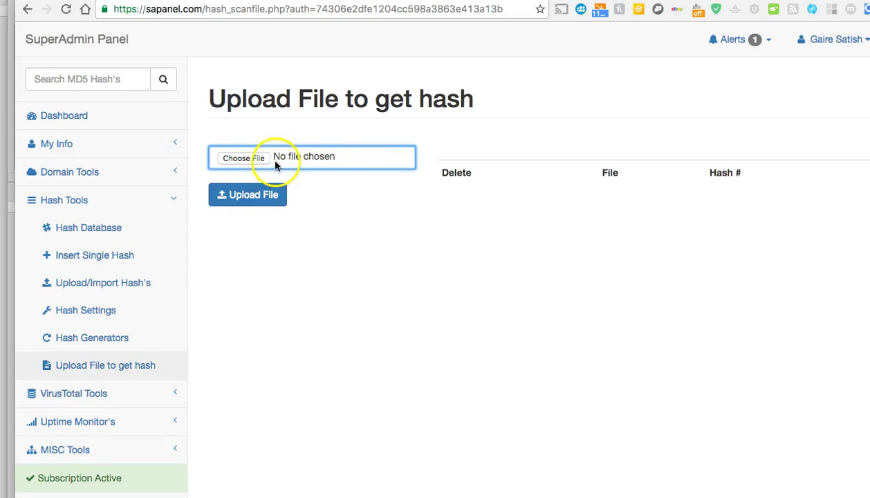
left_click(158, 199)
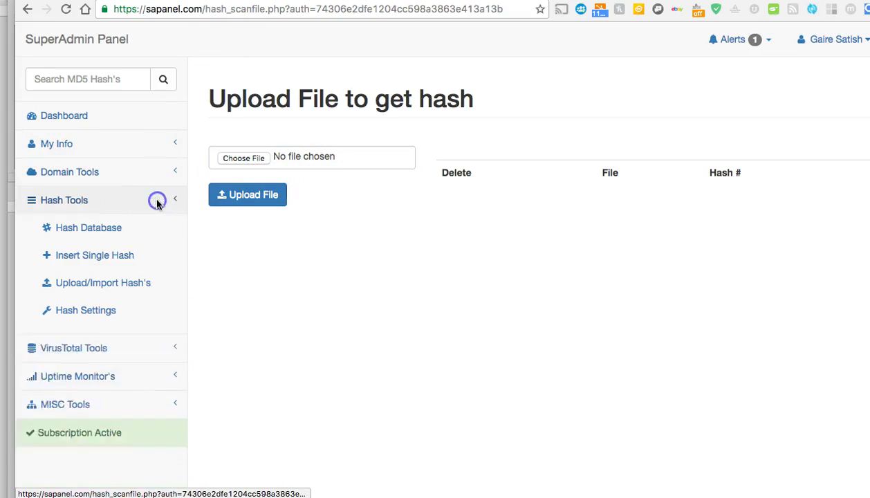
left_click(150, 229)
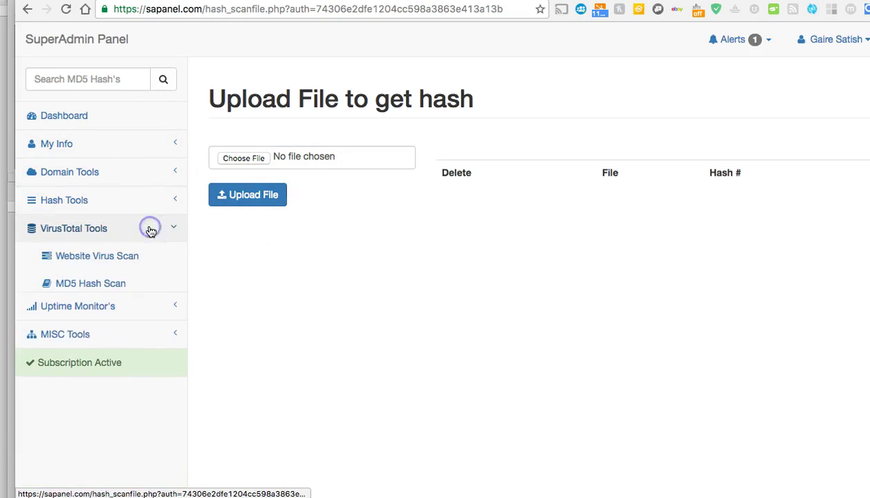
left_click(125, 261)
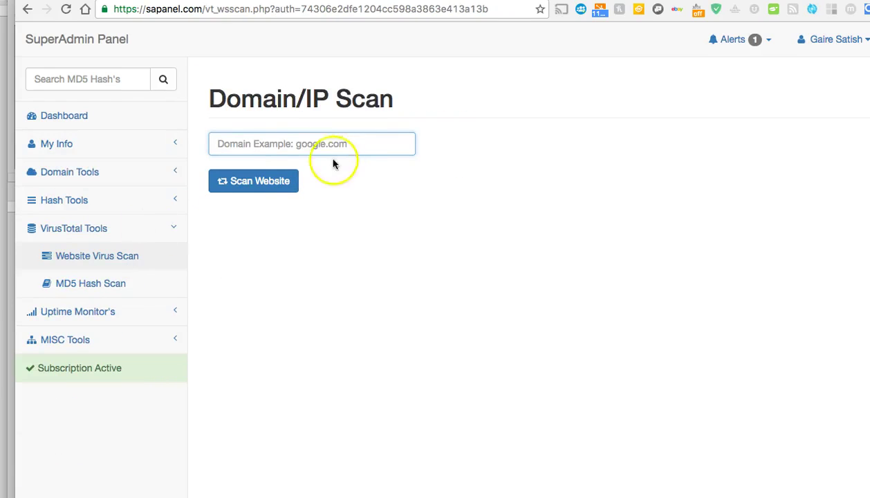
Scan google.com on VirusTotal and review the 68-engine report rating it clean.
left_click(327, 147)
left_click(320, 165)
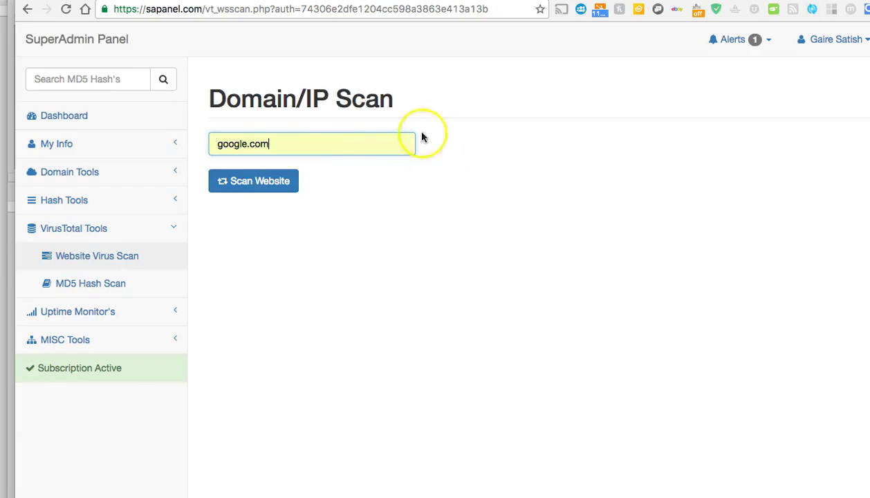
left_click(269, 186)
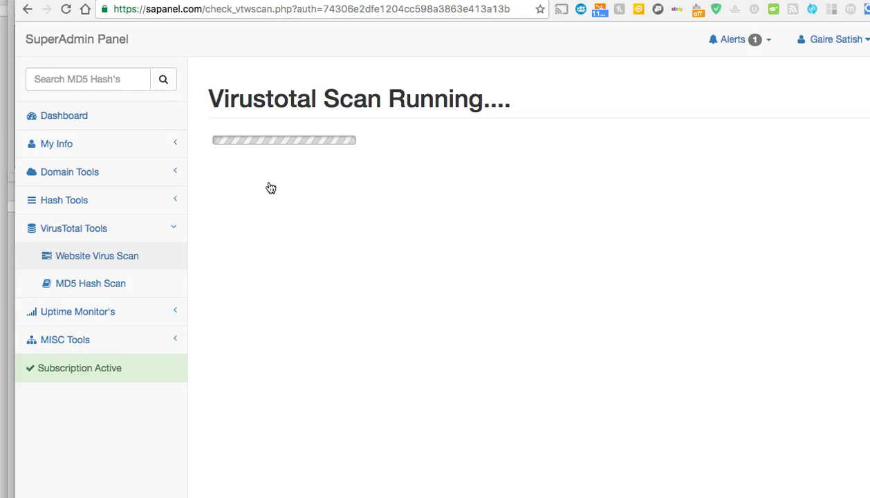
left_click(268, 179)
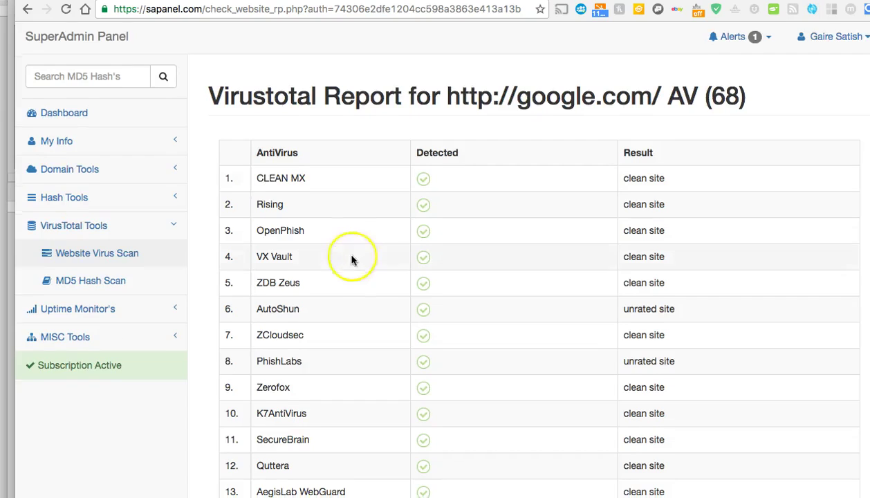
scroll(351, 259, "down", 20)
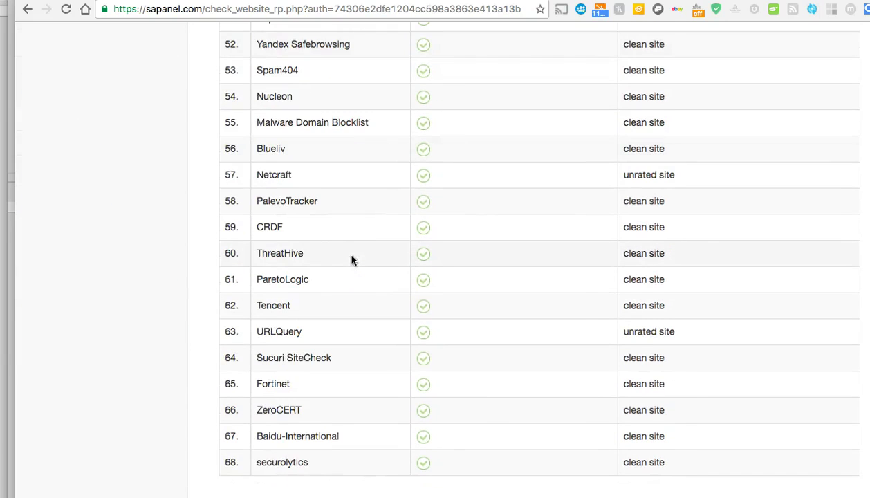
scroll(351, 259, "up", 20)
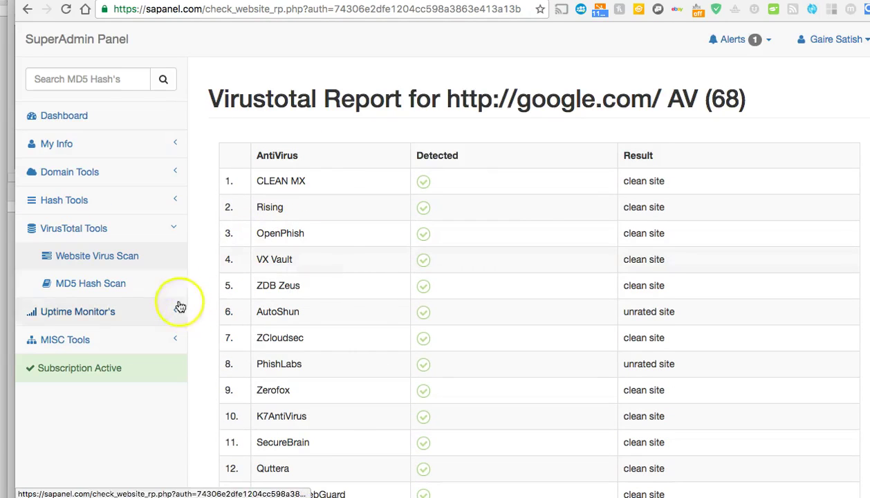
Scan the mypass MD5 hash on VirusTotal, which reports it not found, then expand Uptime Monitor's.
left_click(131, 292)
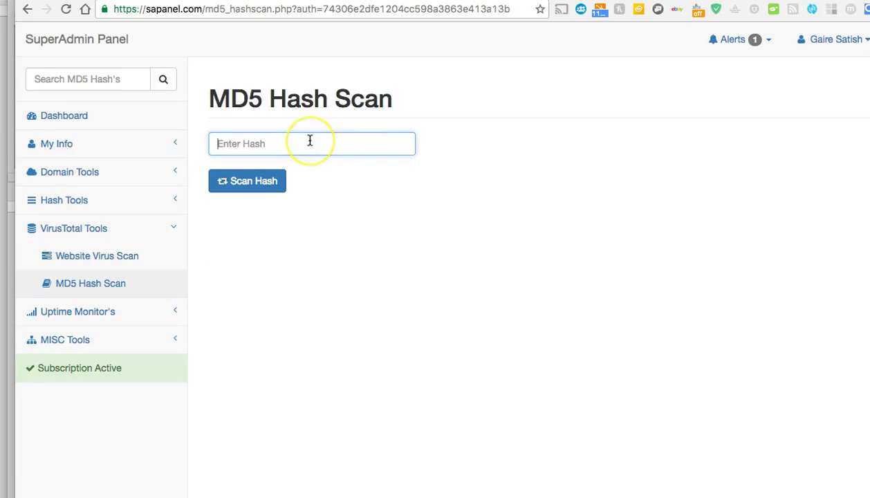
key("ctrl+v")
left_click(268, 181)
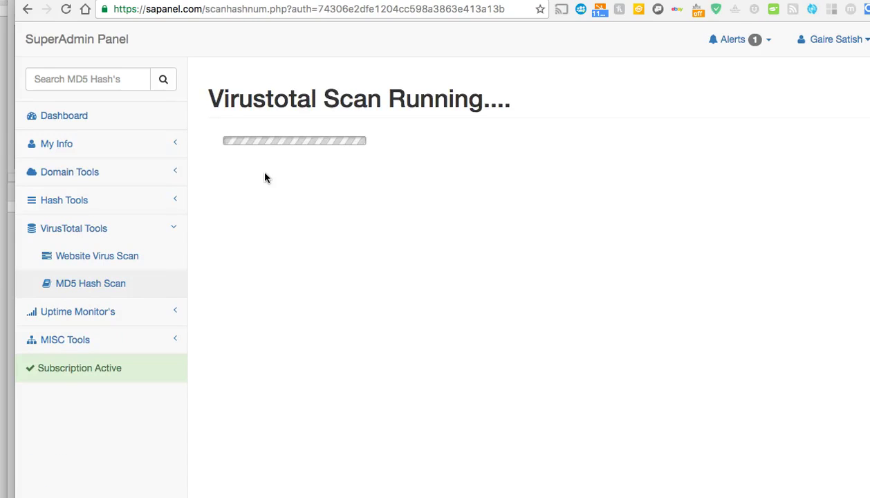
left_click(265, 174)
left_click(265, 171)
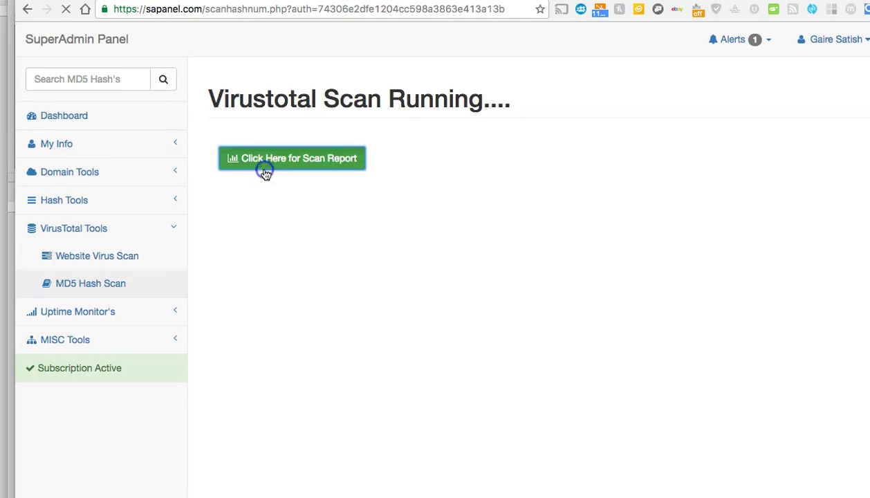
left_click(262, 194)
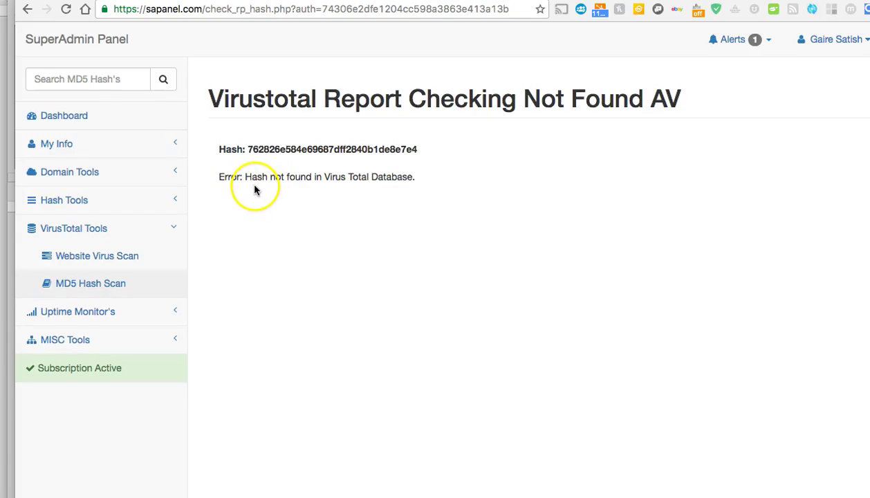
left_click(166, 312)
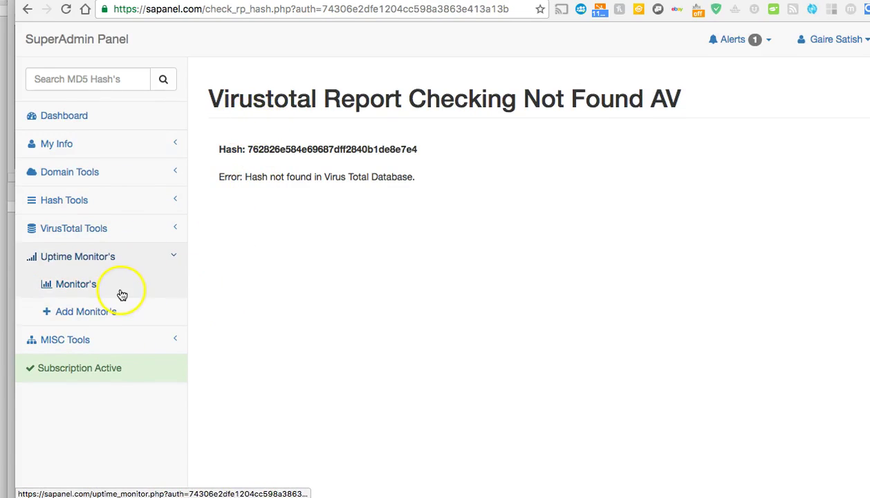
Open the add-site form for uptime monitors and enter Abcd as the site title.
left_click(121, 296)
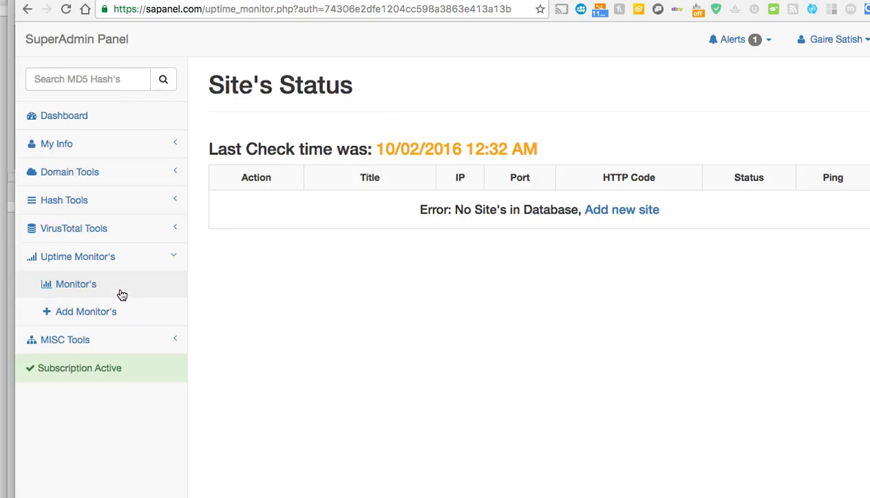
left_click(645, 211)
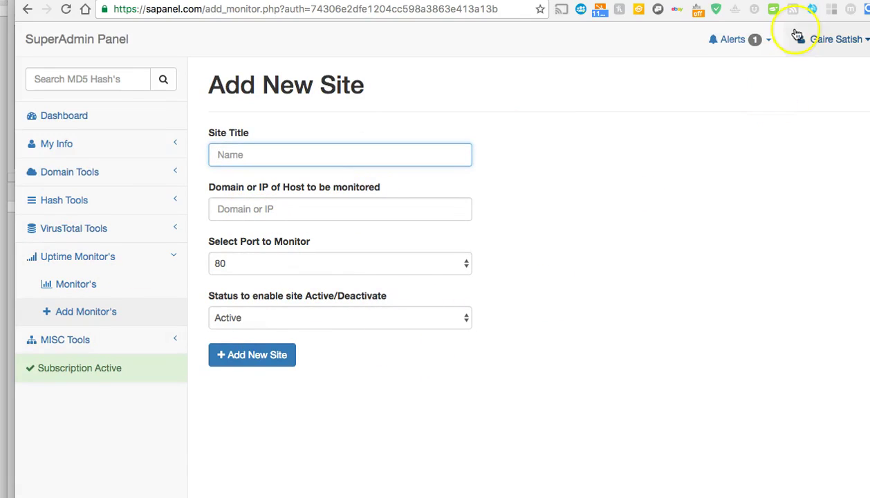
left_click(762, 38)
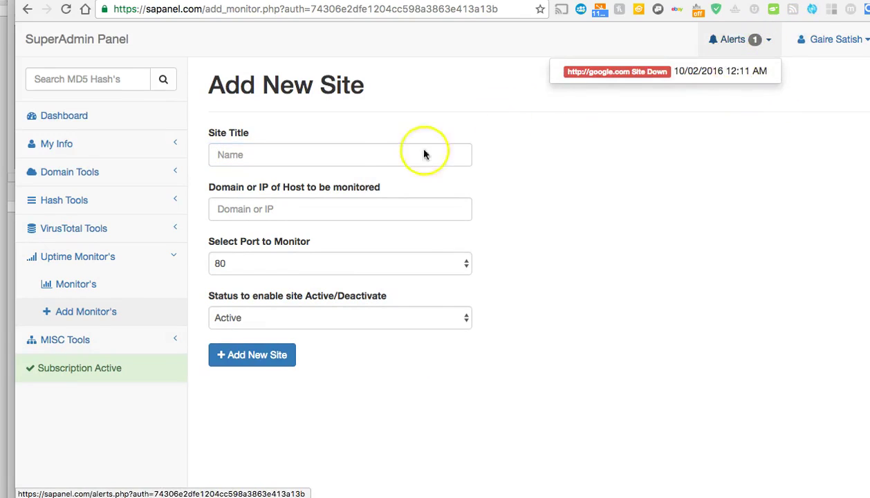
left_click(374, 152)
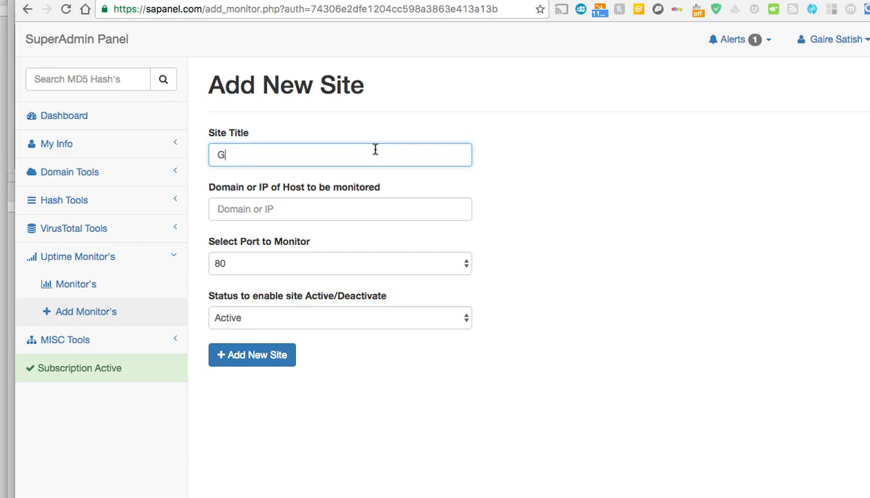
key("Tab")
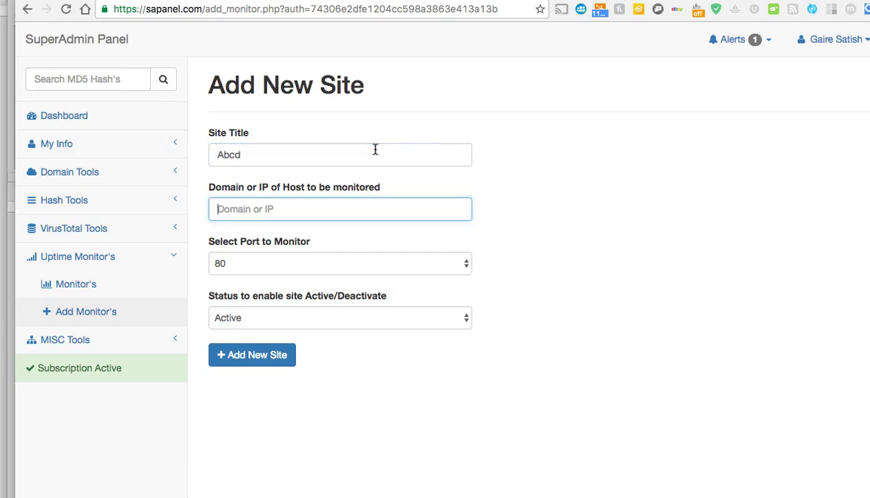
type("h")
key("Down")
key("Return")
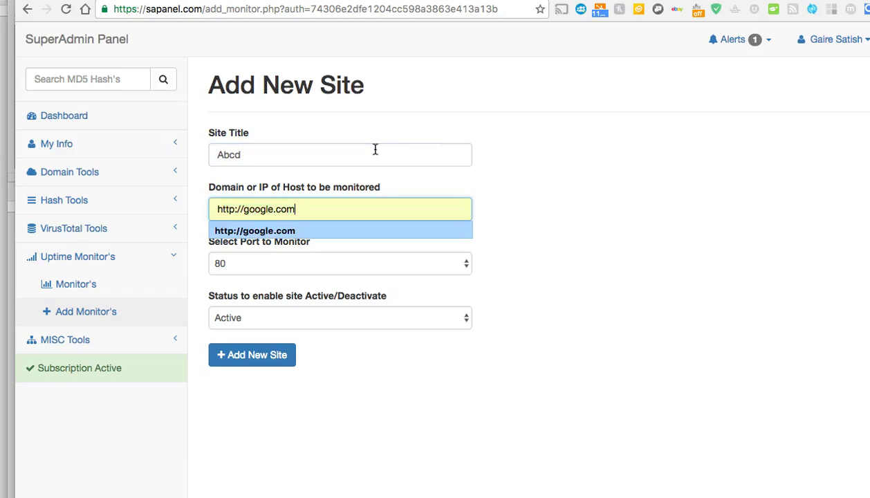
key("BackSpace")
type("reat")
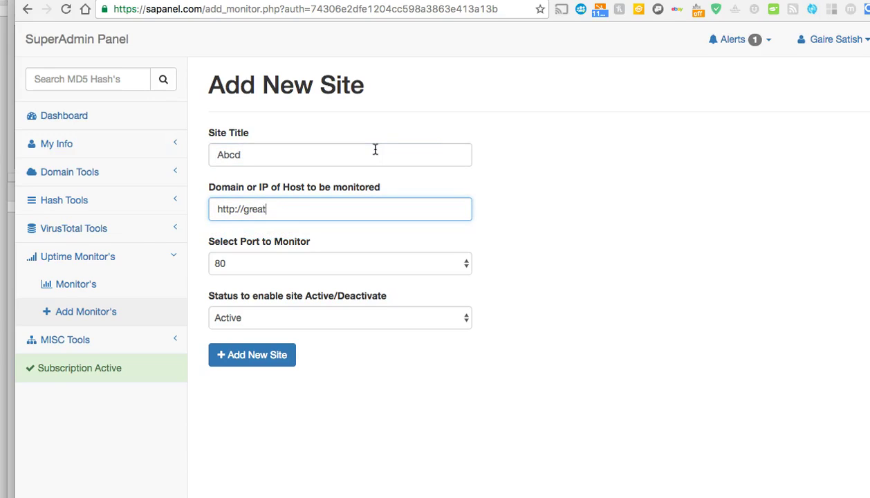
type("steals.com")
key("Tab")
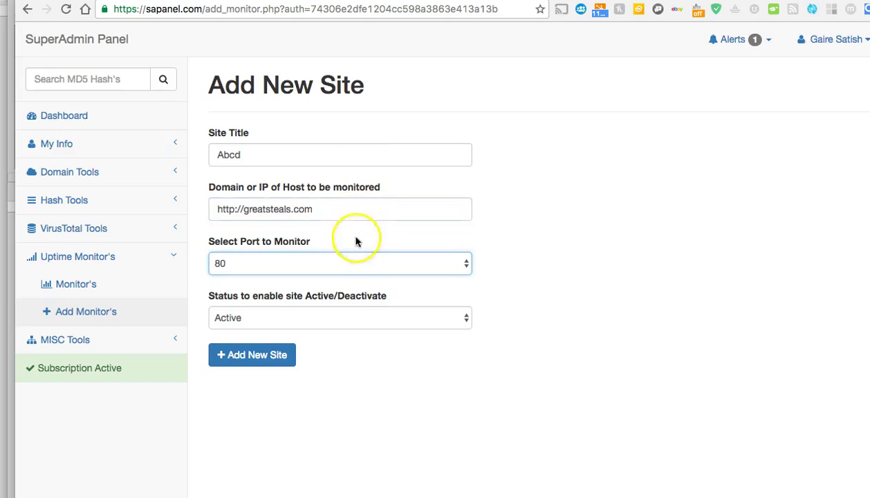
left_click(349, 262)
left_click(342, 262)
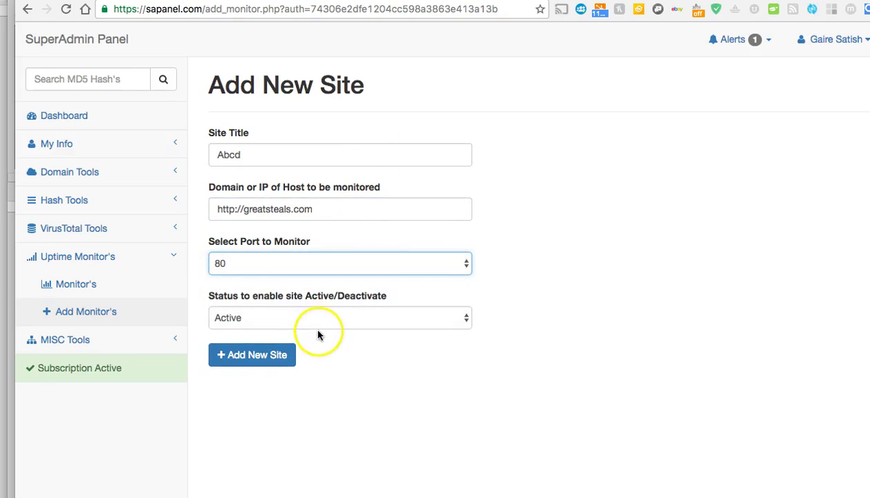
left_click(259, 359)
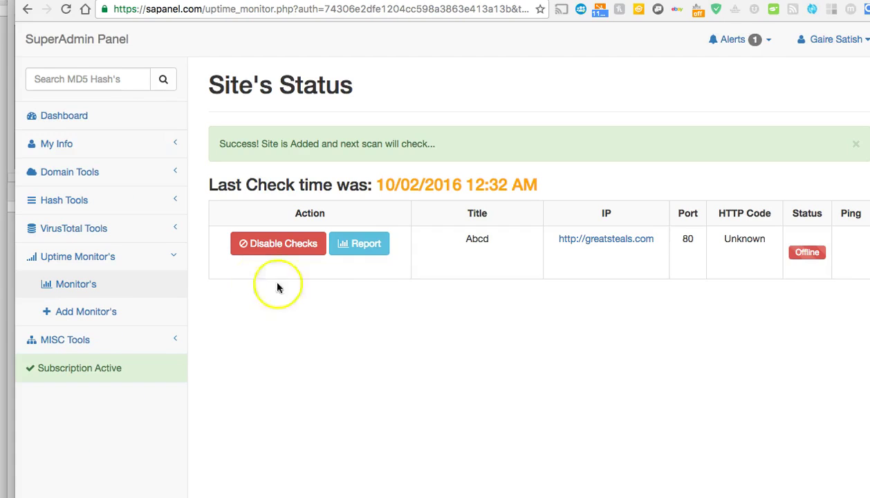
View the greatsteals.com uptime report, which has no logs yet, then return to Site's Status.
left_click(359, 241)
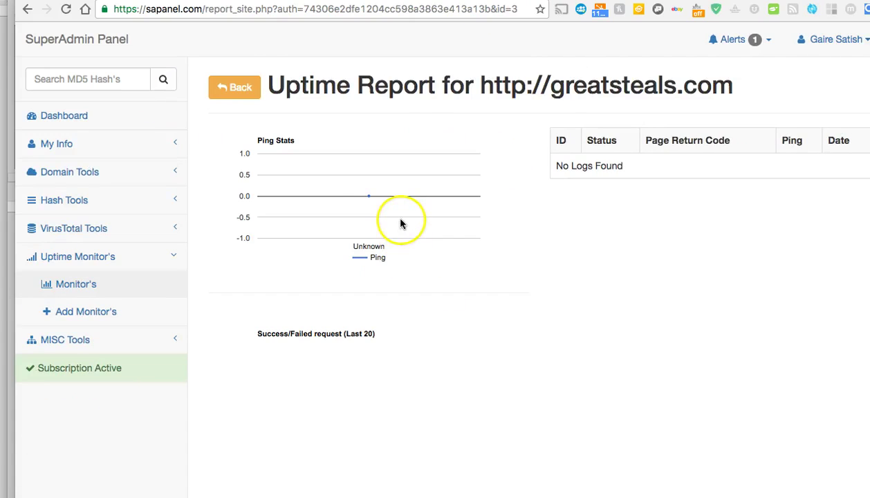
mouse_move(370, 197)
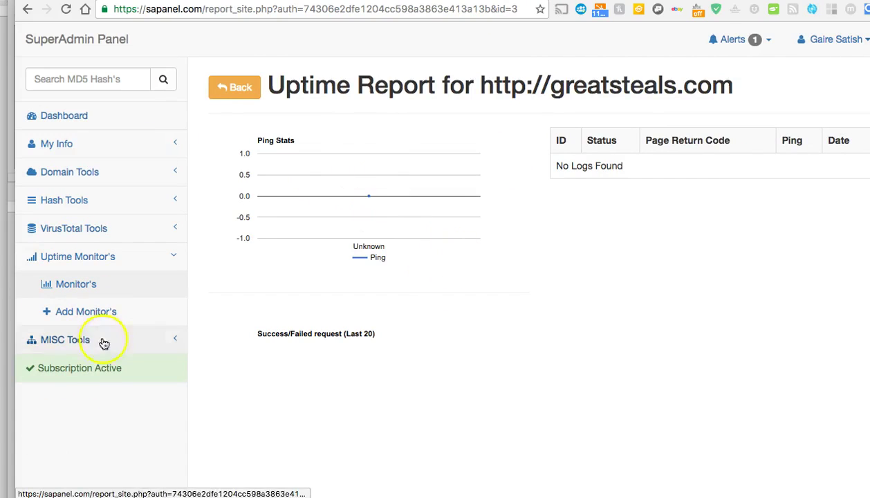
left_click(116, 284)
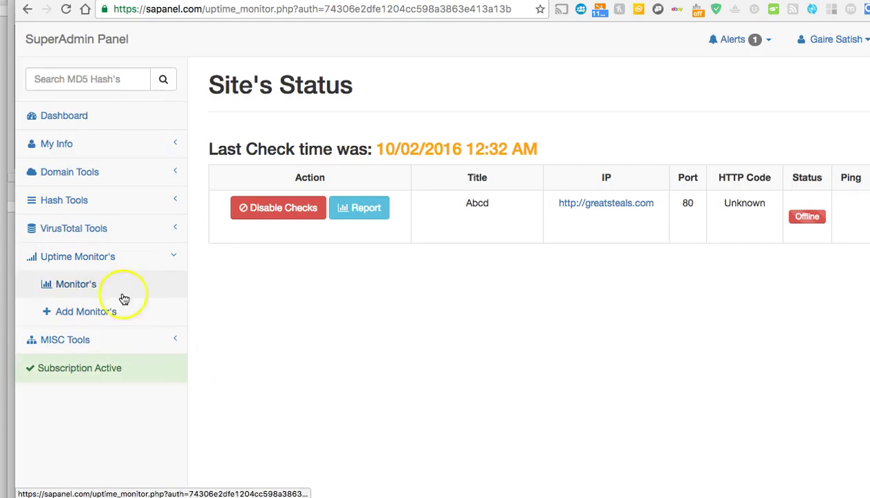
Generate five 15-character Medium-strength passwords in the Password Generator under MISC Tools.
left_click(109, 338)
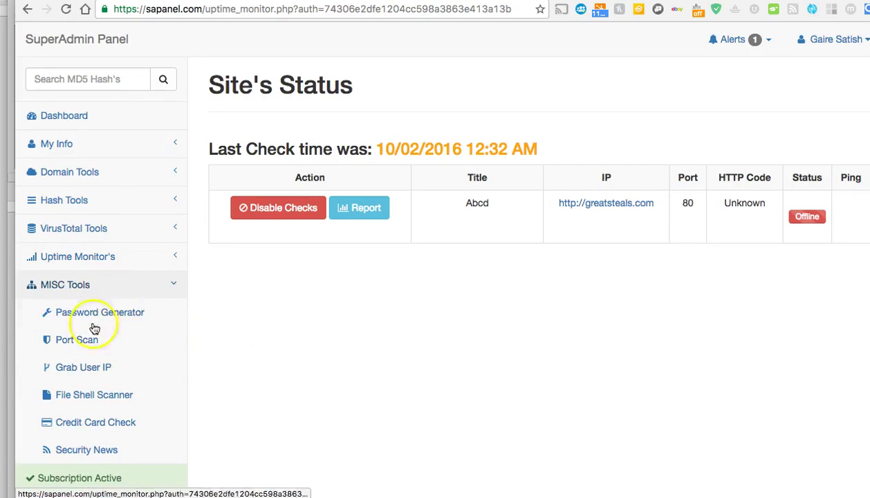
left_click(112, 312)
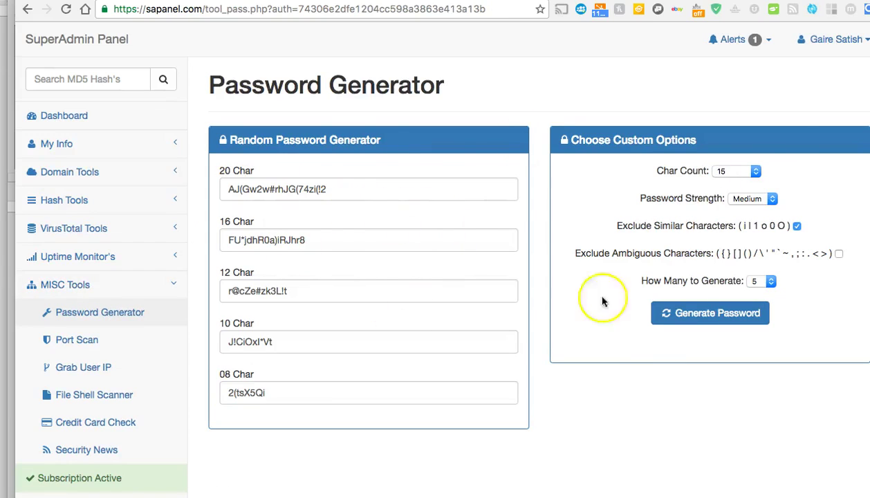
left_click(674, 320)
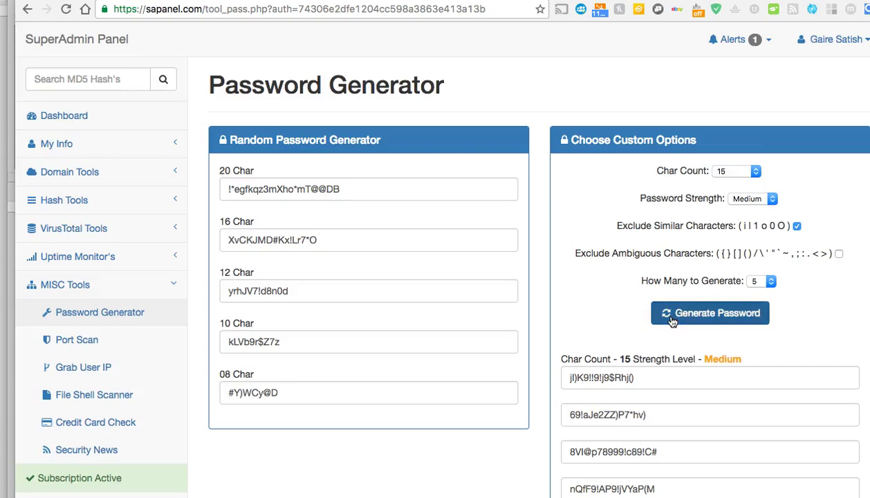
scroll(583, 369, "down", 2)
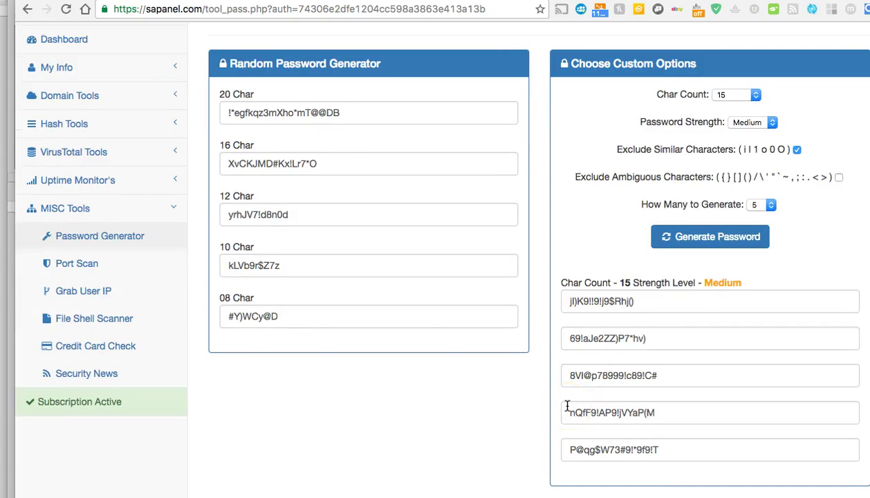
left_click(133, 268)
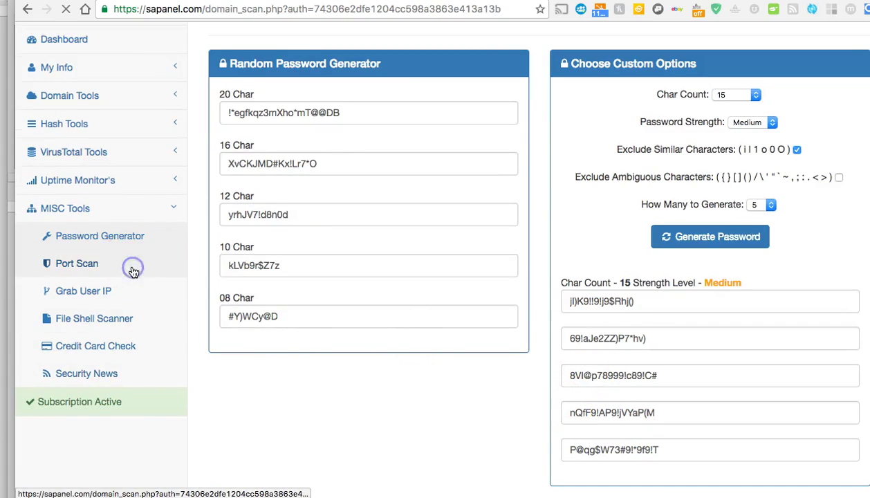
Run a port scan on mydallasonline.com.
left_click(329, 185)
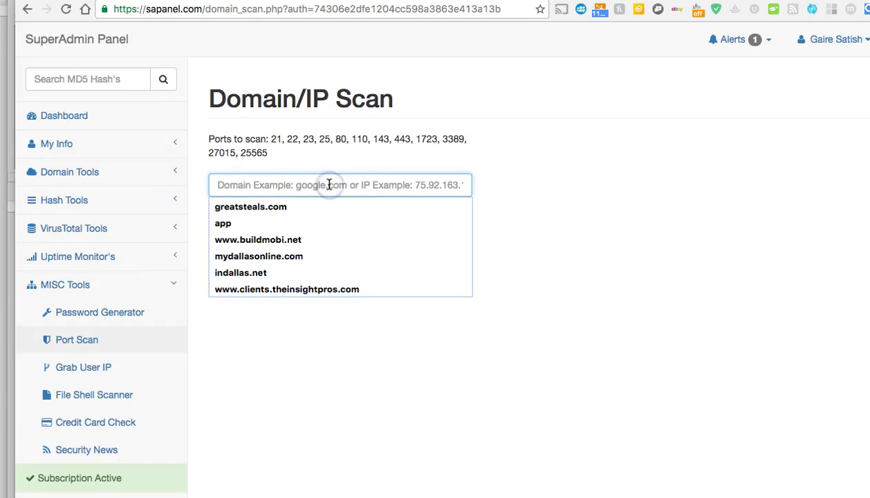
left_click(304, 255)
left_click(274, 228)
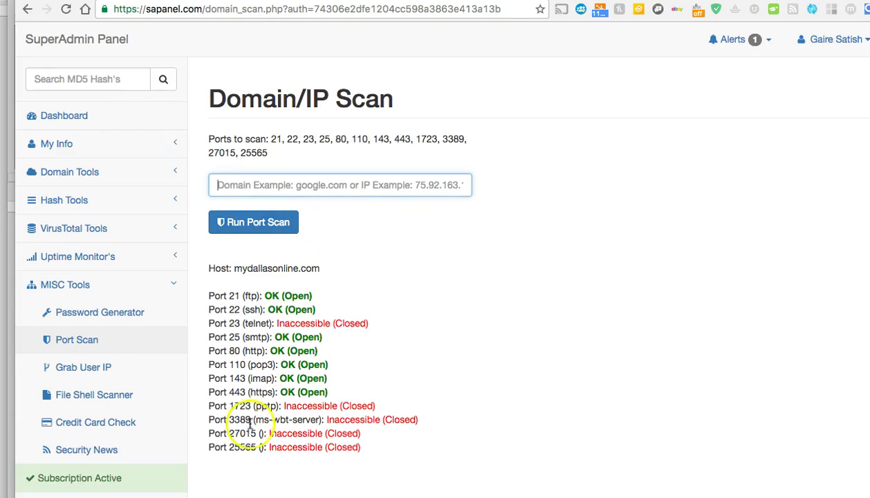
Review the results: ports 21, 22, 25, 80, 110, 143 and 443 open, others closed.
left_click(270, 293)
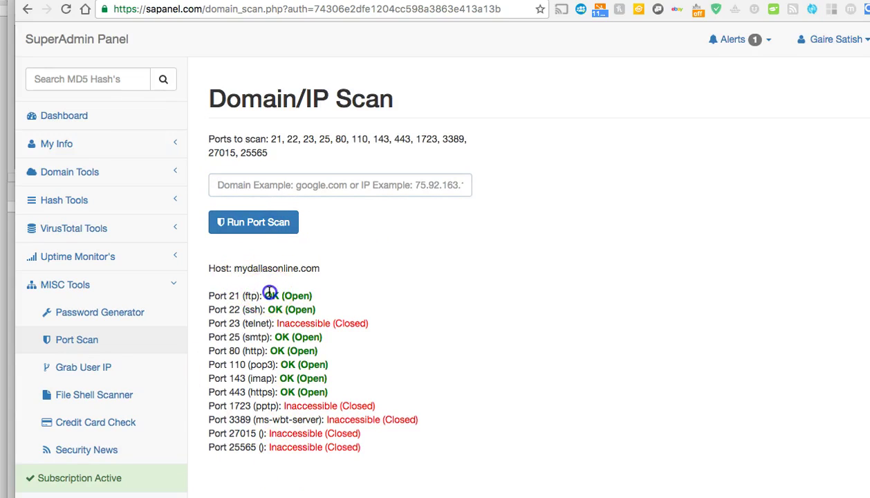
triple_click(273, 308)
triple_click(299, 325)
left_click(309, 339)
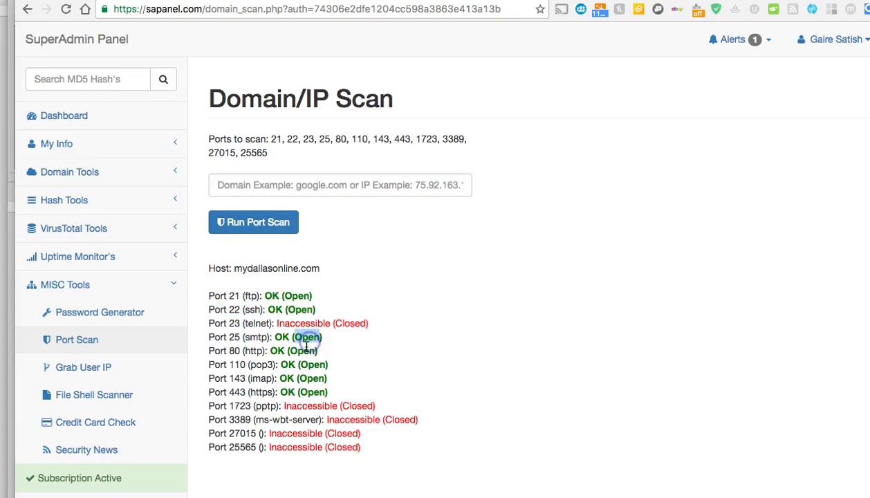
left_click_drag(379, 408, 207, 351)
left_click(356, 451)
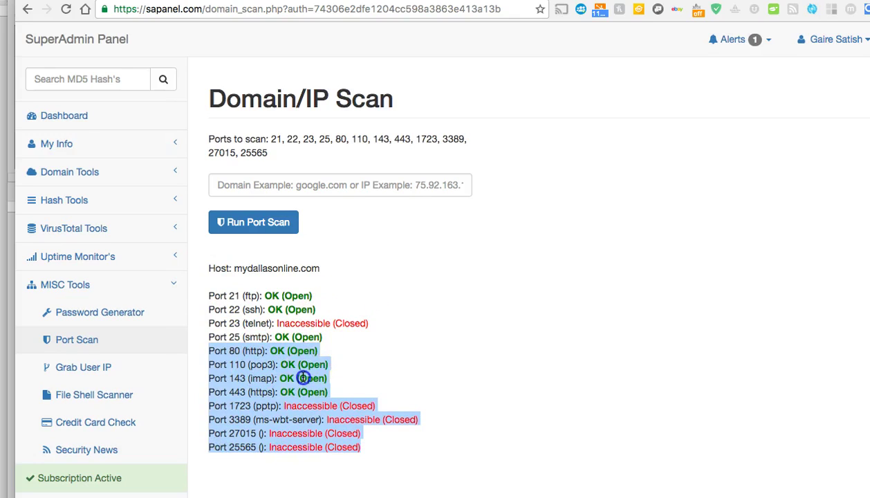
left_click(298, 372)
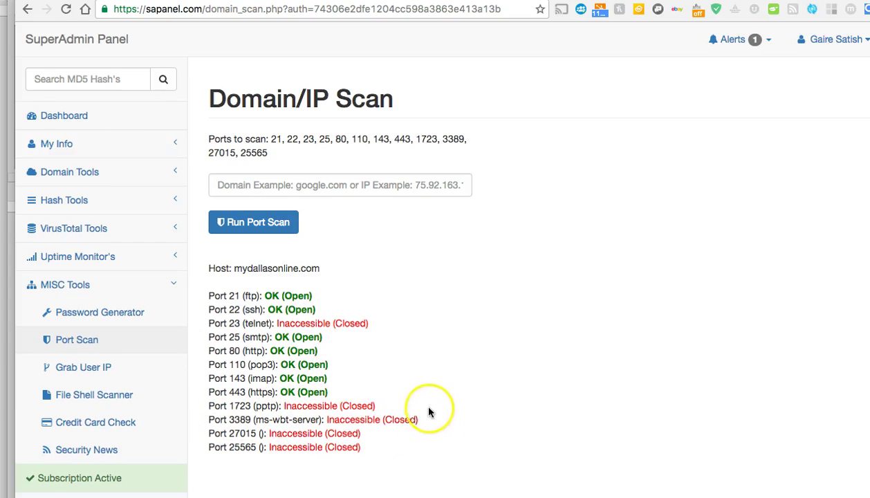
left_click(136, 427)
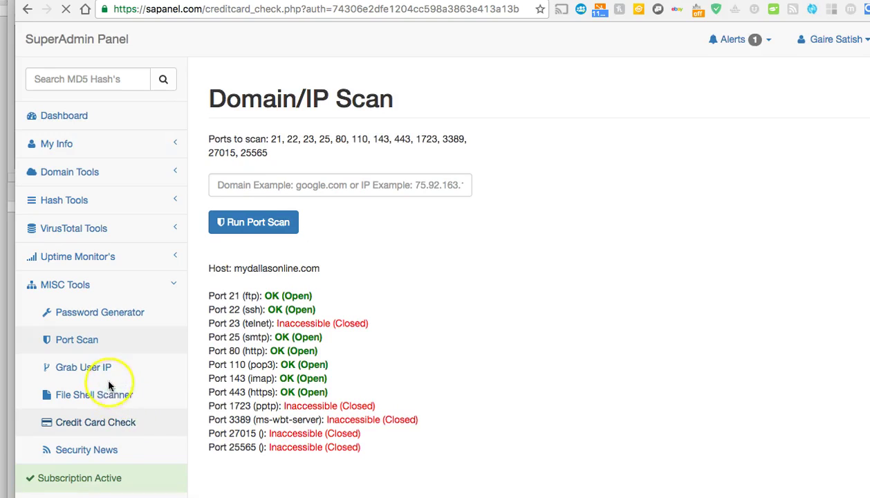
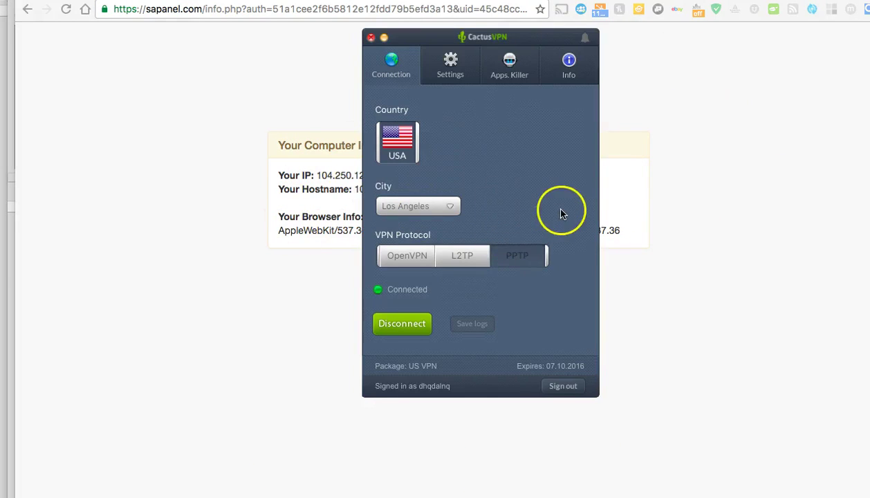
Dismiss the CactusVPN menu to reveal the sapanel.com SuperAdmin page behind it in Chrome.
left_click(738, 170)
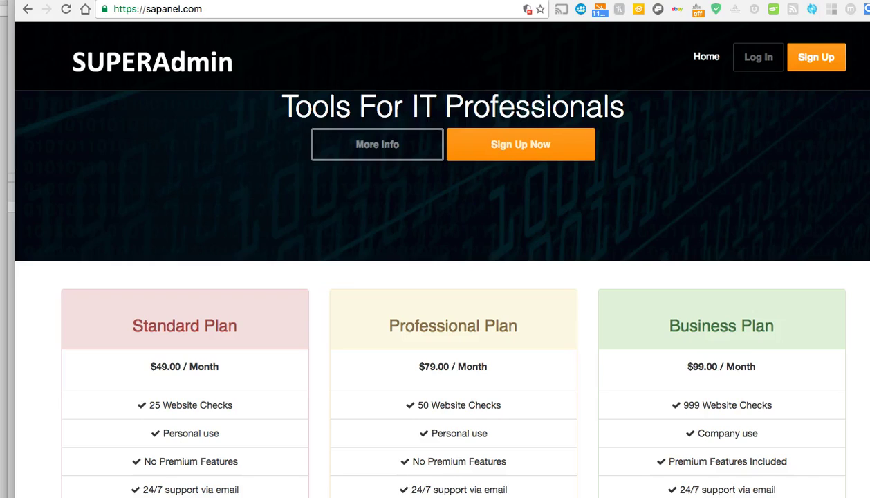
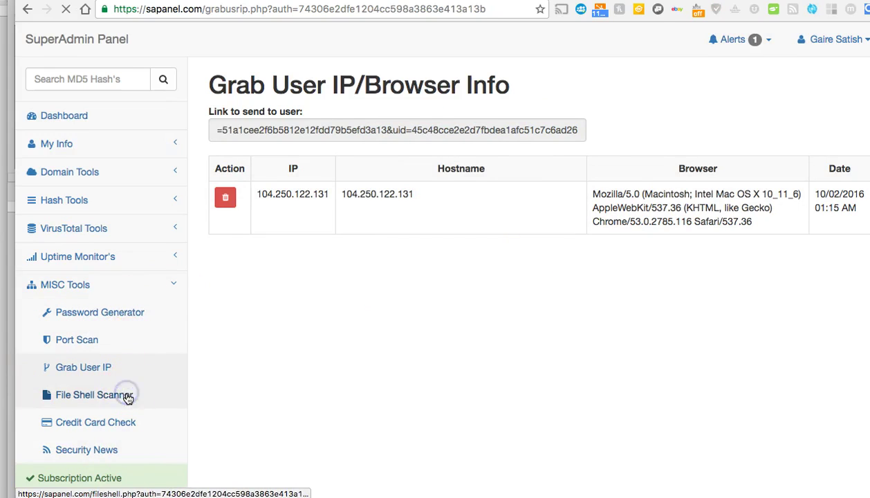
On the File Shell Scanner page, select the entire Keywords to Search list.
scroll(312, 330, "down", 1)
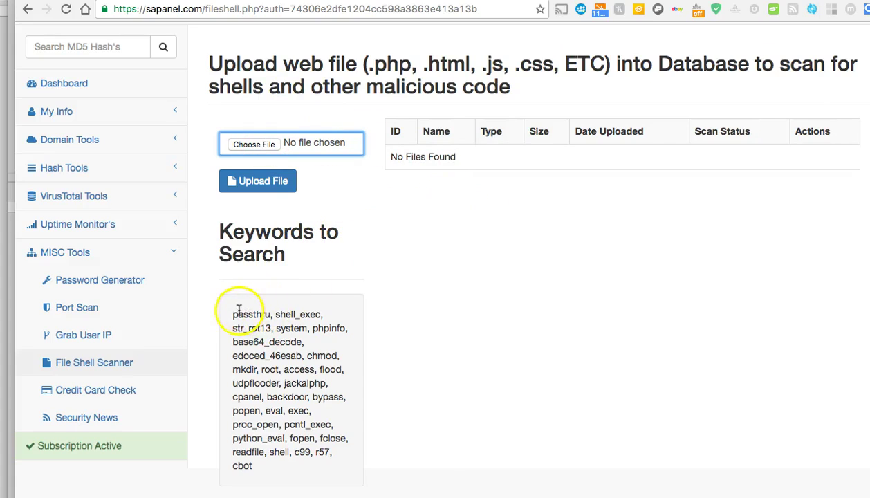
left_click_drag(234, 314, 372, 473)
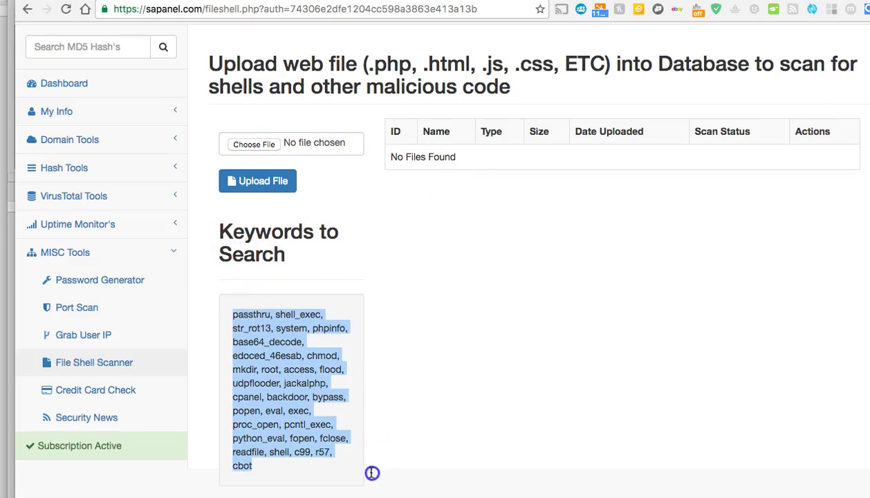
Open Credit Card Check and review the single and bulk Luhn check fields and example card numbers.
left_click(129, 394)
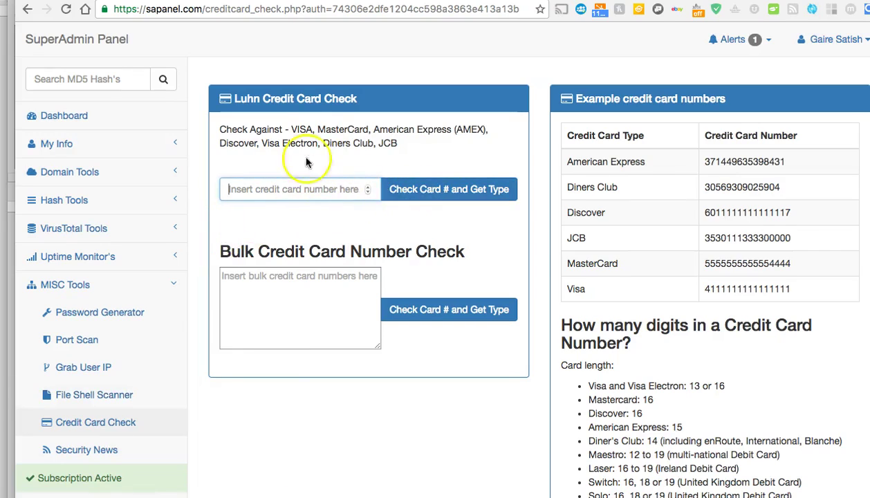
scroll(356, 207, "down", 2)
scroll(411, 332, "up", 2)
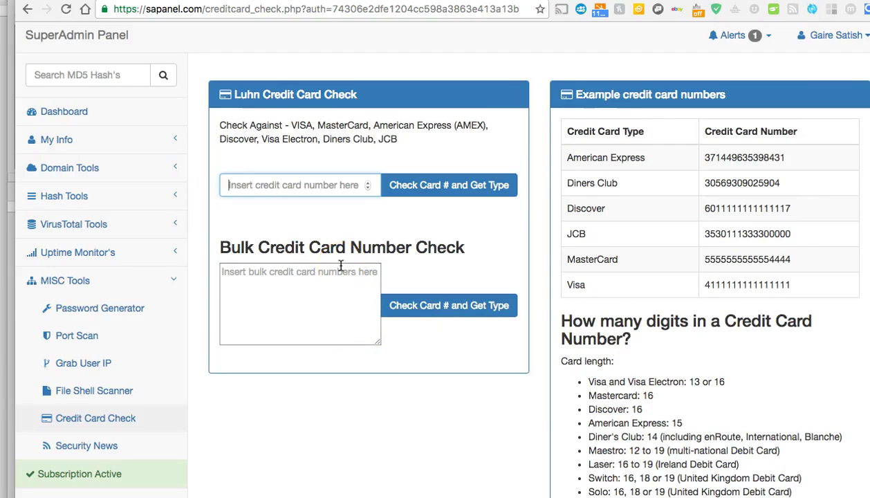
left_click(358, 184)
scroll(323, 228, "down", 2)
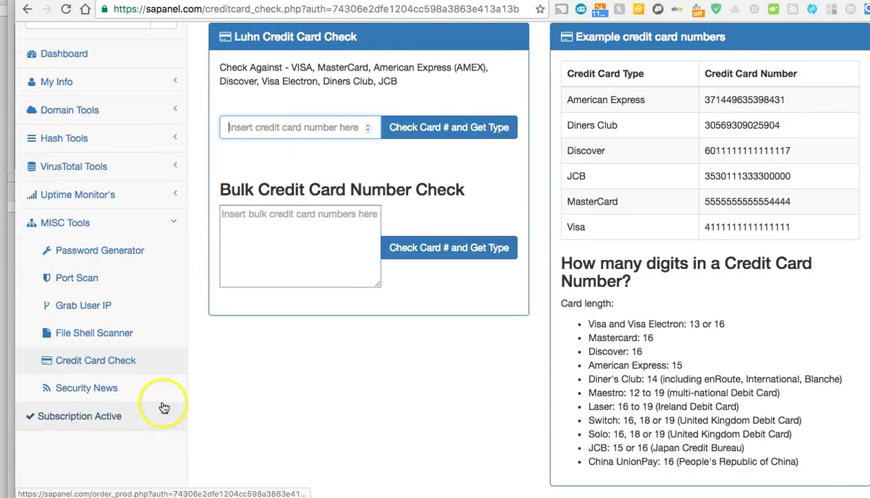
Open Security News and scroll through the IT security headlines.
left_click(131, 392)
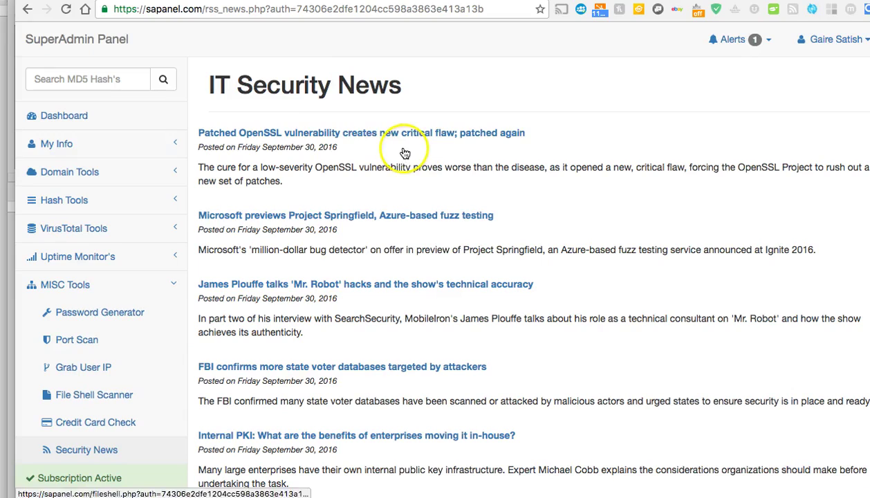
scroll(411, 251, "down", 10)
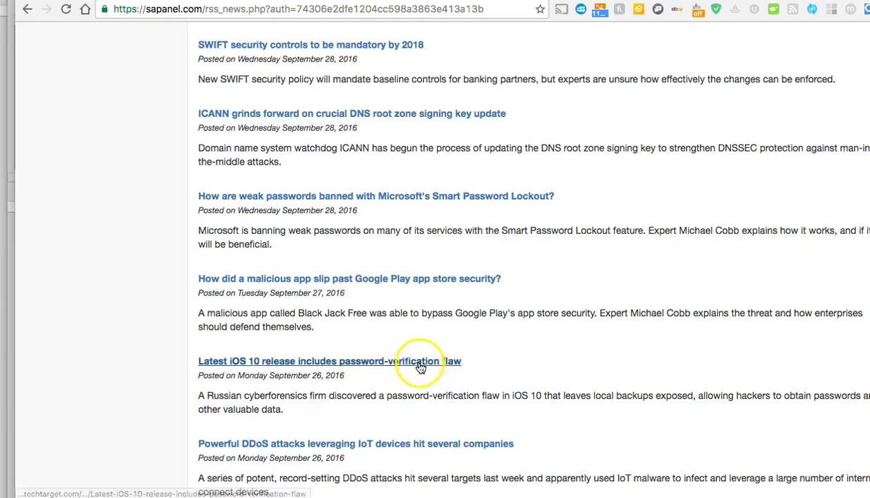
scroll(589, 243, "up", 2)
scroll(261, 240, "up", 10)
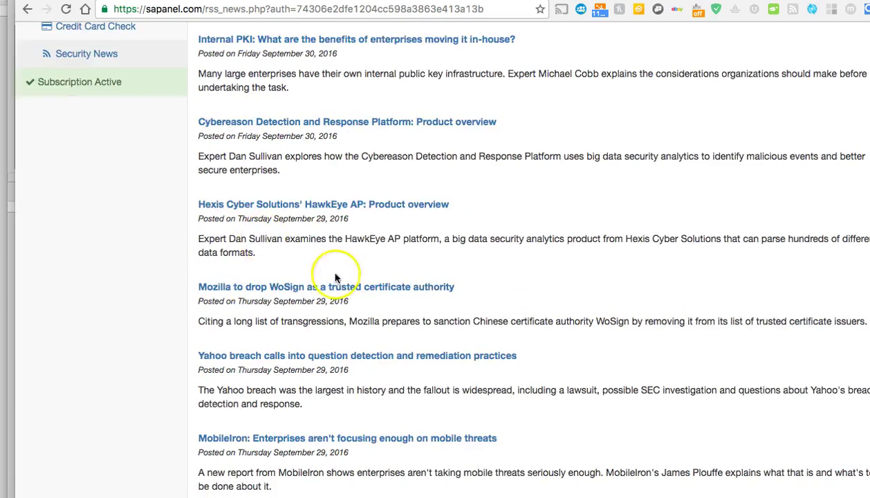
scroll(265, 260, "down", 3)
Return to the Dashboard showing 1 hash, 1 pending scan and 0 detections, expanding the domain lookup tools.
scroll(265, 260, "up", 3)
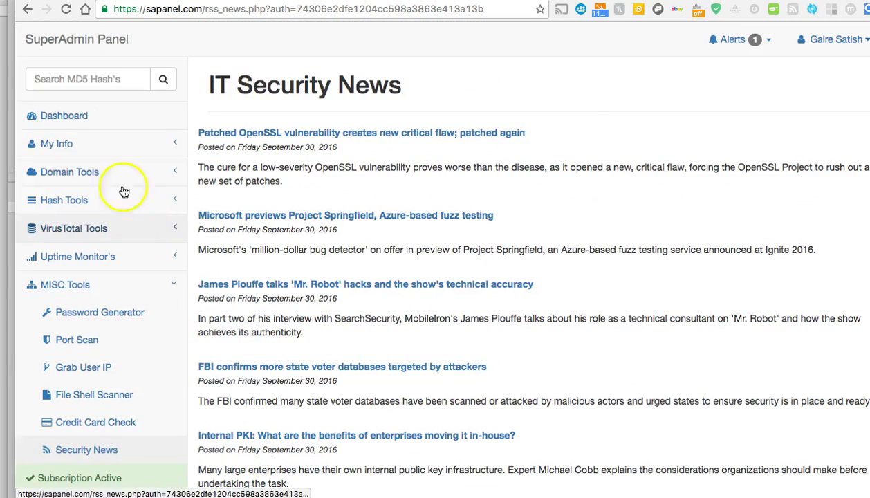
left_click(101, 121)
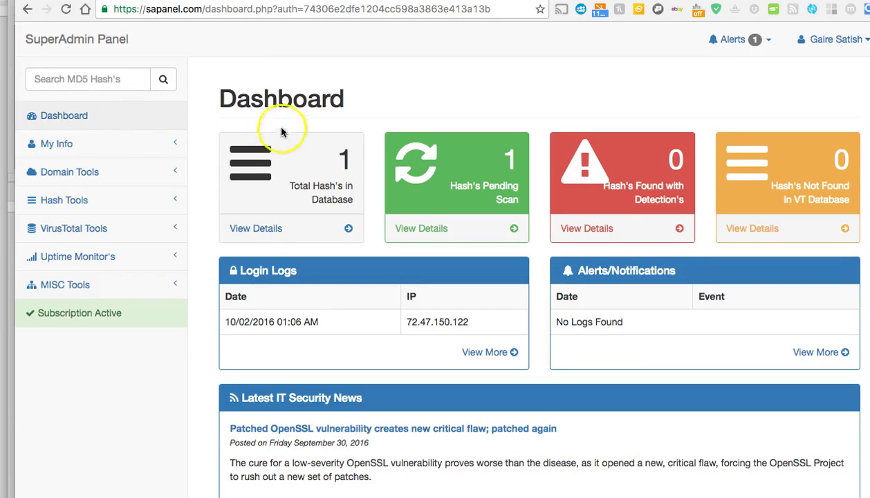
left_click(108, 177)
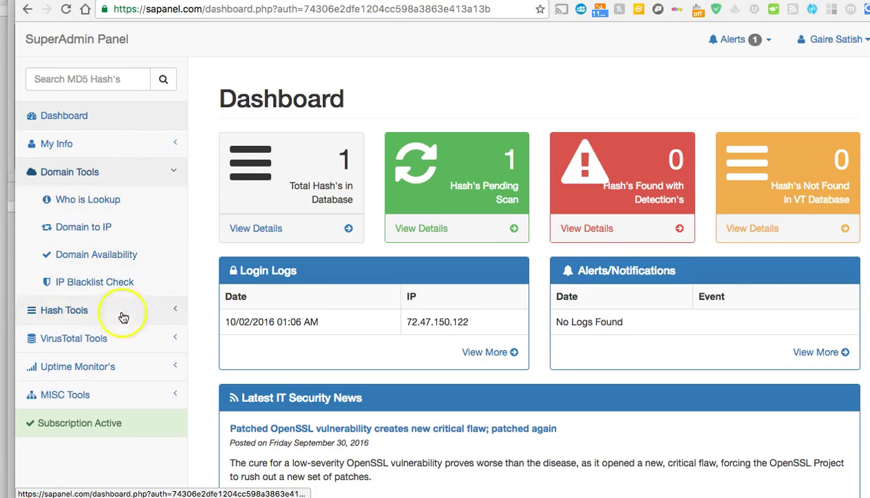
Open Uptime Monitor's Site's Status page, showing the Abcd site on port 80 as Offline.
left_click(133, 366)
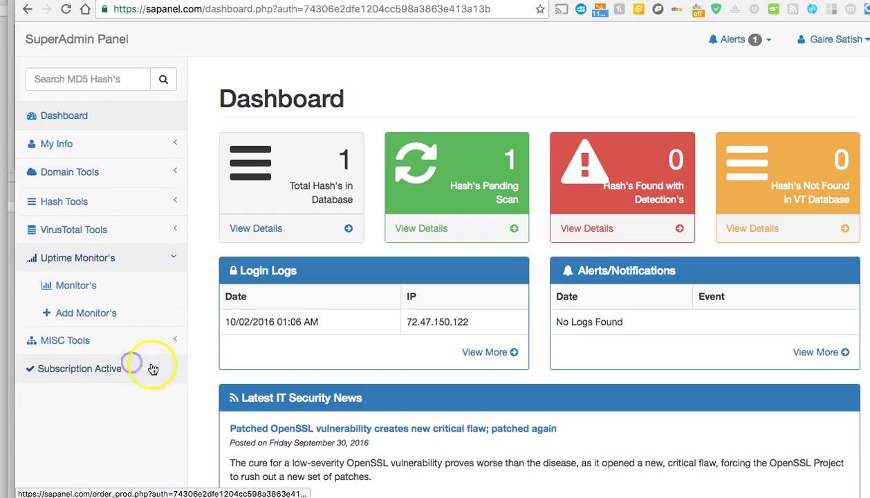
left_click(97, 295)
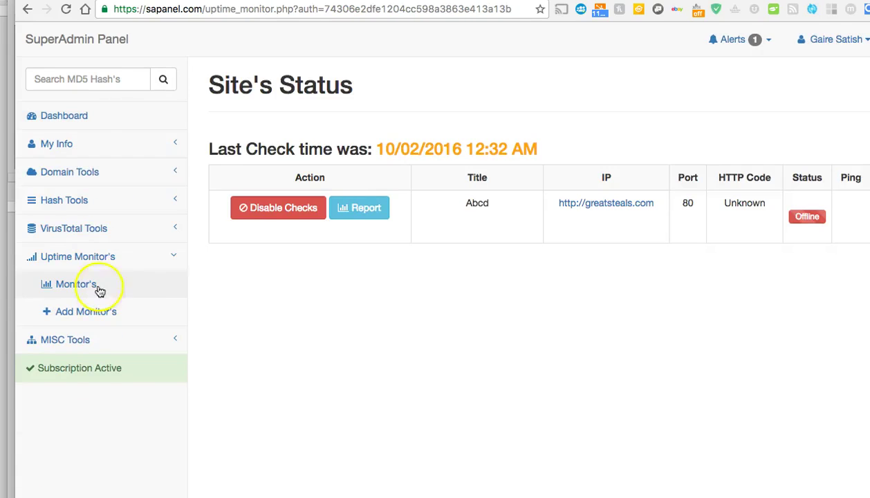